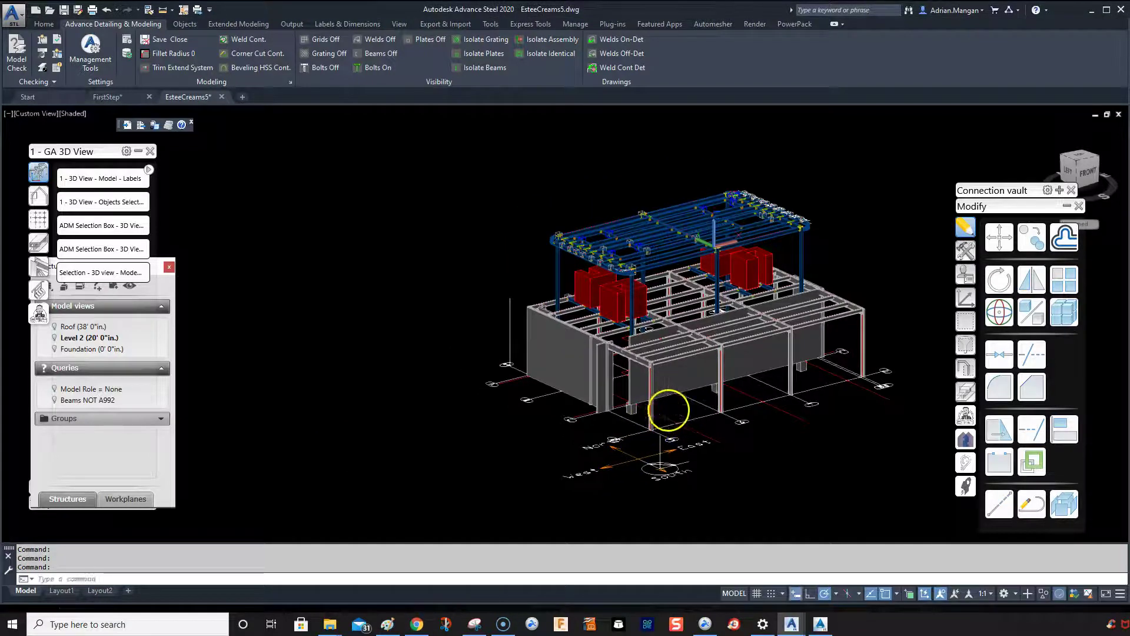
# Orbit and zoom around the steel model in Advance Steel 2020.
pyautogui.scroll(3, 601, 396)
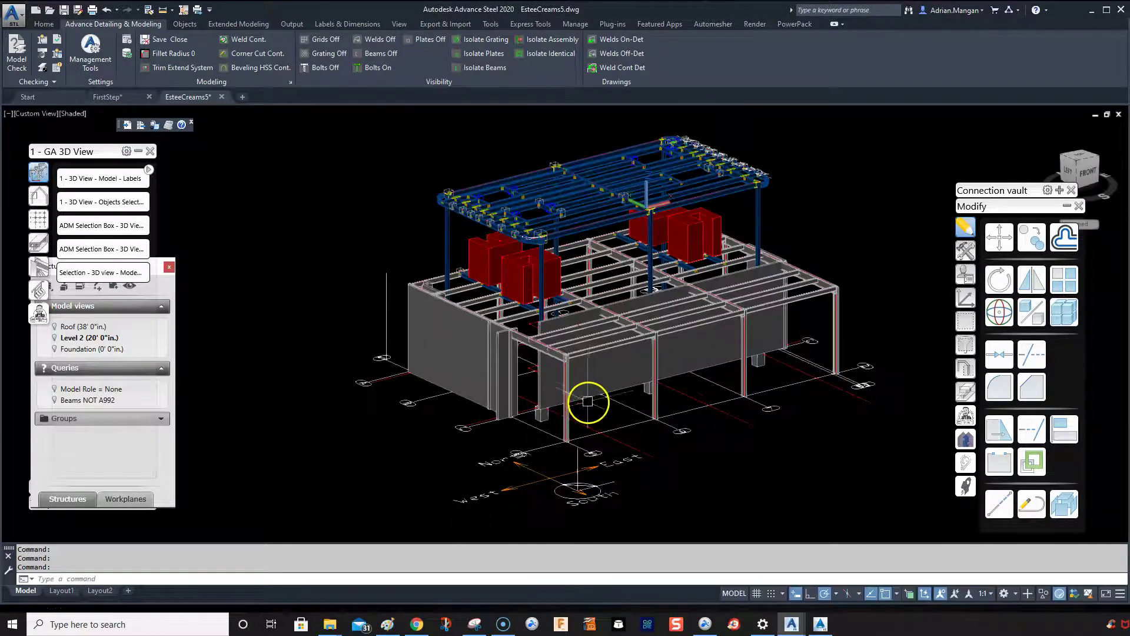
pyautogui.moveTo(587, 401)
pyautogui.keyDown('shift'); pyautogui.mouseDown(button='middle')
pyautogui.moveTo(598, 389)
pyautogui.moveTo(595, 416)
pyautogui.moveTo(593, 399)
pyautogui.moveTo(603, 397)
pyautogui.moveTo(578, 399)
pyautogui.moveTo(593, 399)
pyautogui.mouseUp(button='middle'); pyautogui.keyUp('shift')
pyautogui.scroll(-3, 608, 391)
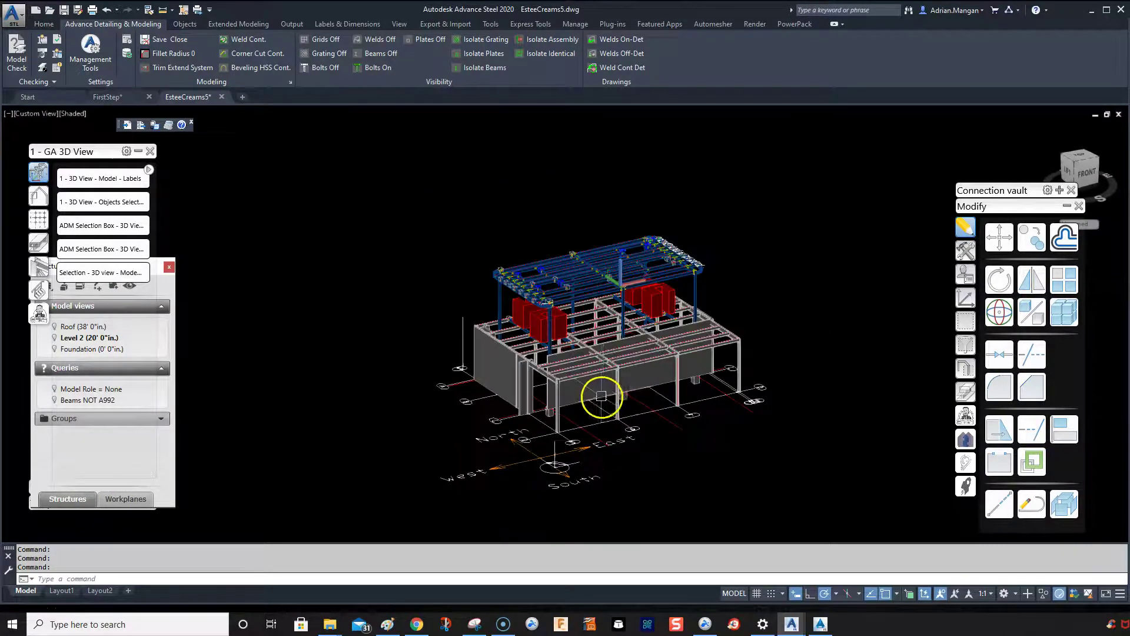
pyautogui.scroll(3, 601, 395)
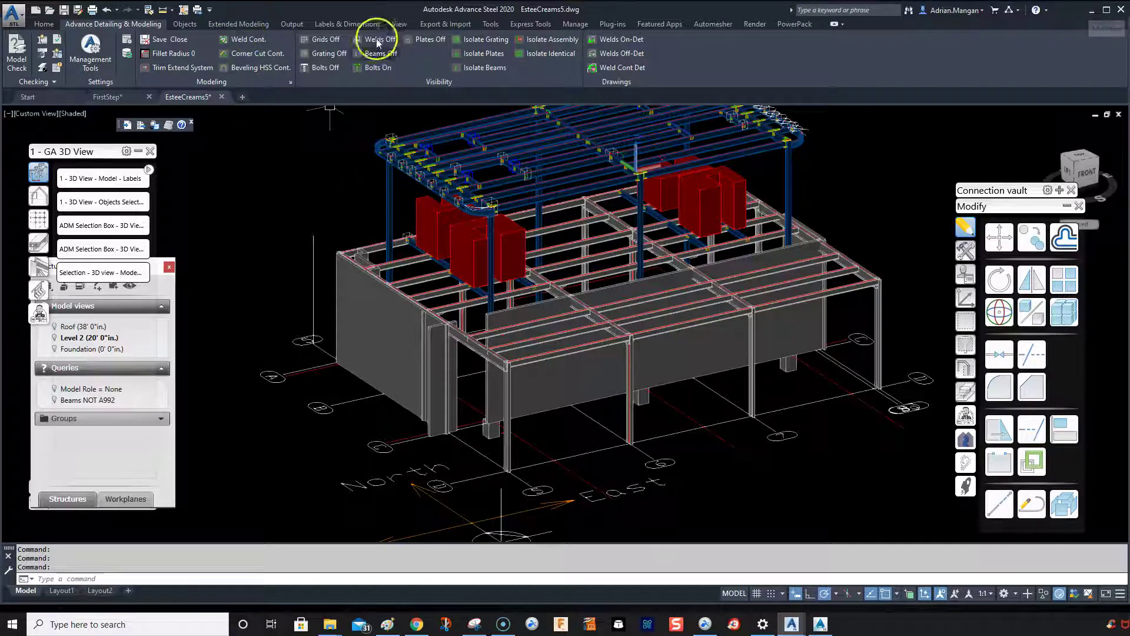
# Switch to Advance Steel 2021 and pan the Royal Apparel model to check its ribbon.
pyautogui.click(1091, 12)
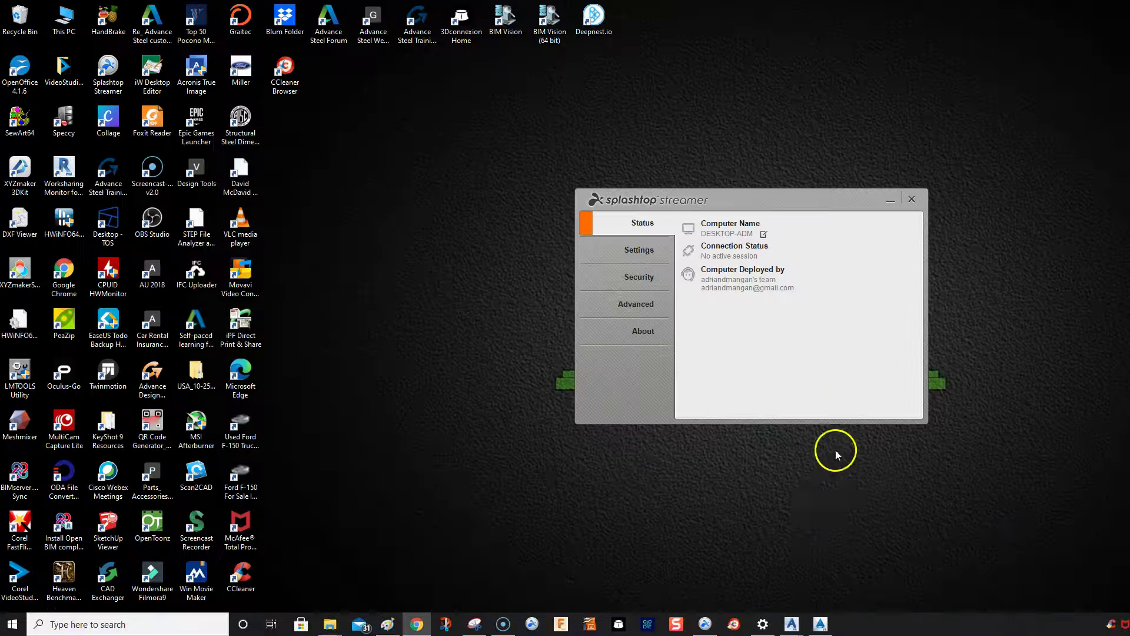
pyautogui.click(824, 628)
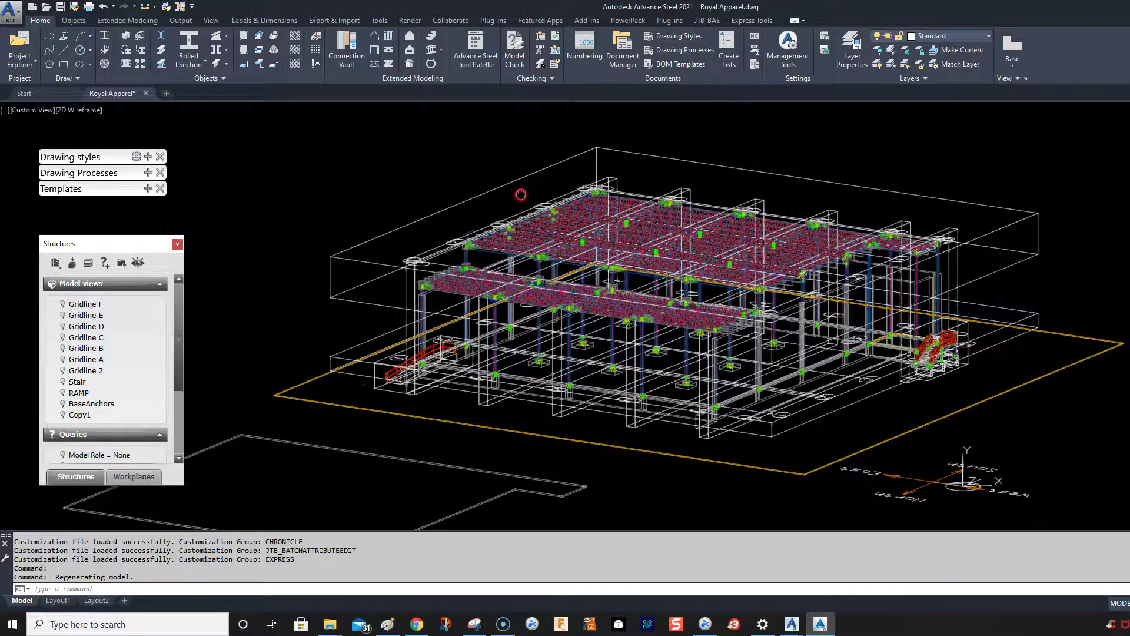
pyautogui.moveTo(522, 192); pyautogui.dragTo(486, 198, button='middle')
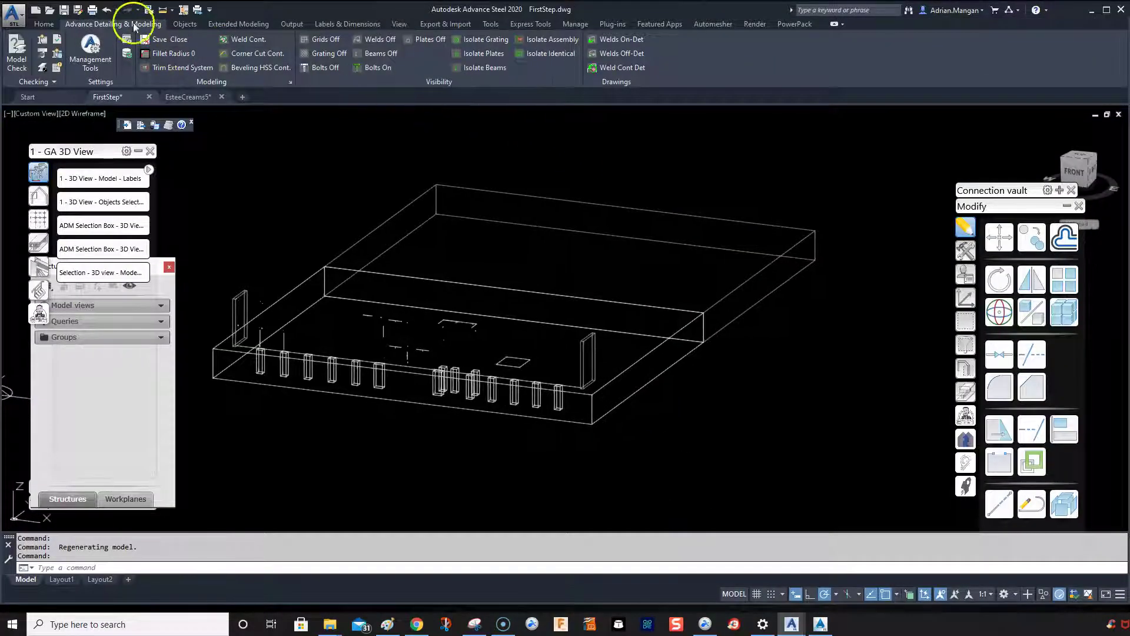
# Open the Customize User Interface editor, dismiss the missing-file warning, and go to its Transfer page.
pyautogui.moveTo(565, 169); pyautogui.dragTo(577, 196, button='middle')
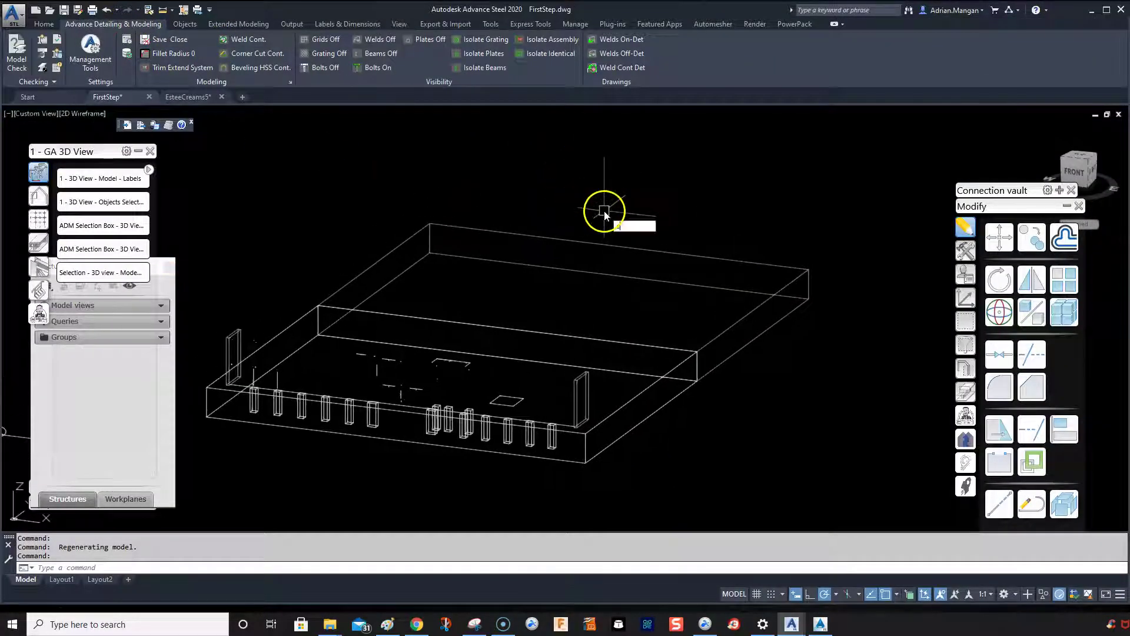
pyautogui.press('Return')
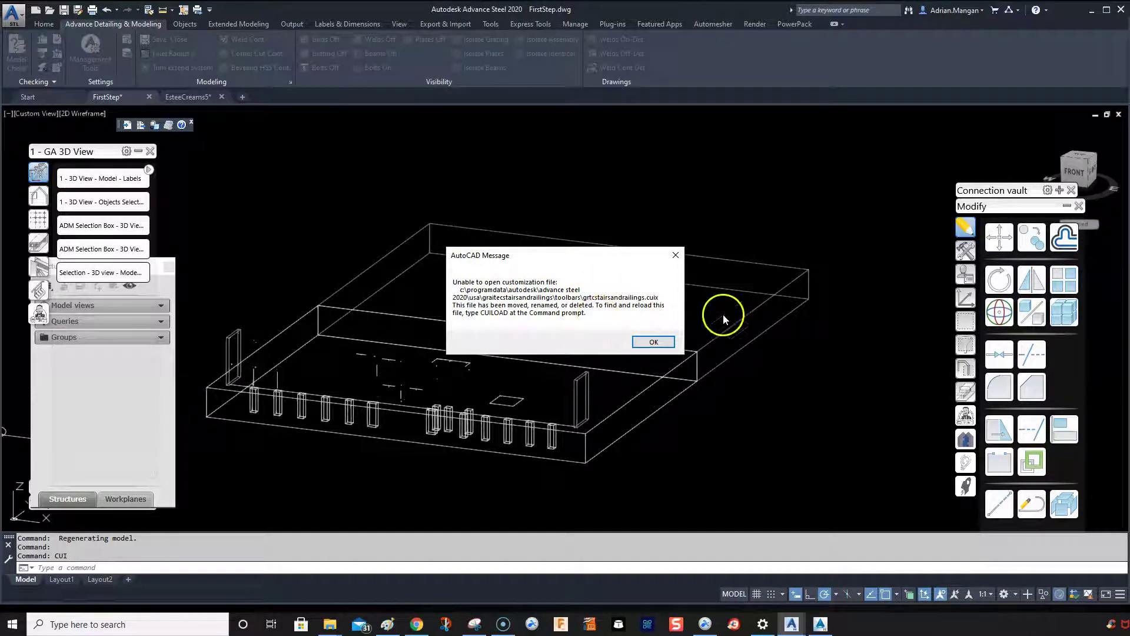
pyautogui.click(653, 343)
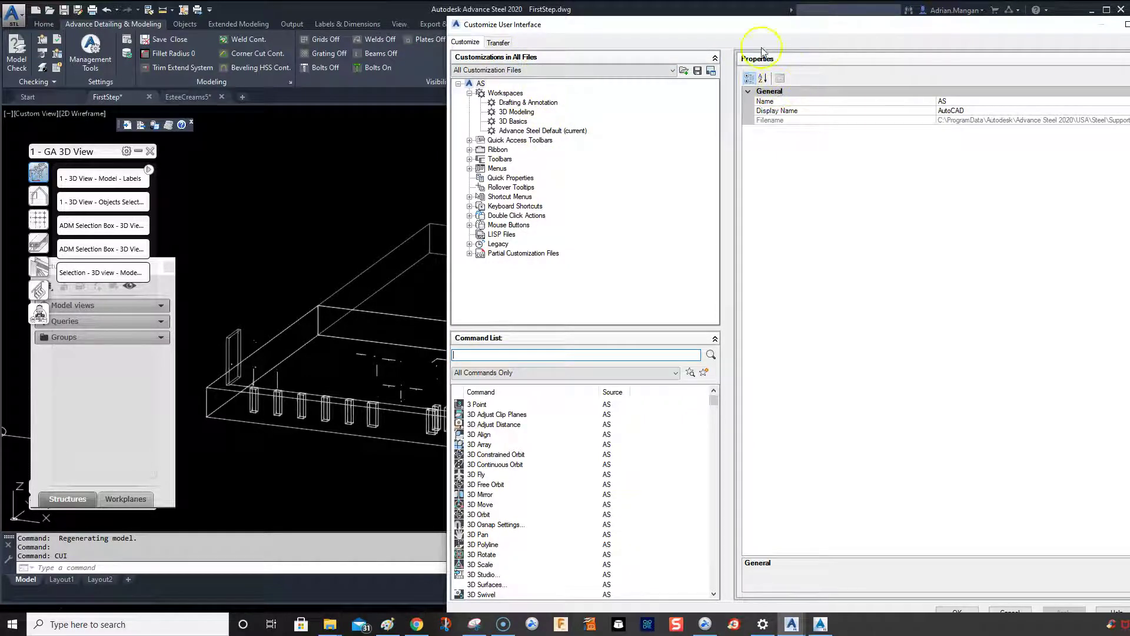
pyautogui.click(498, 44)
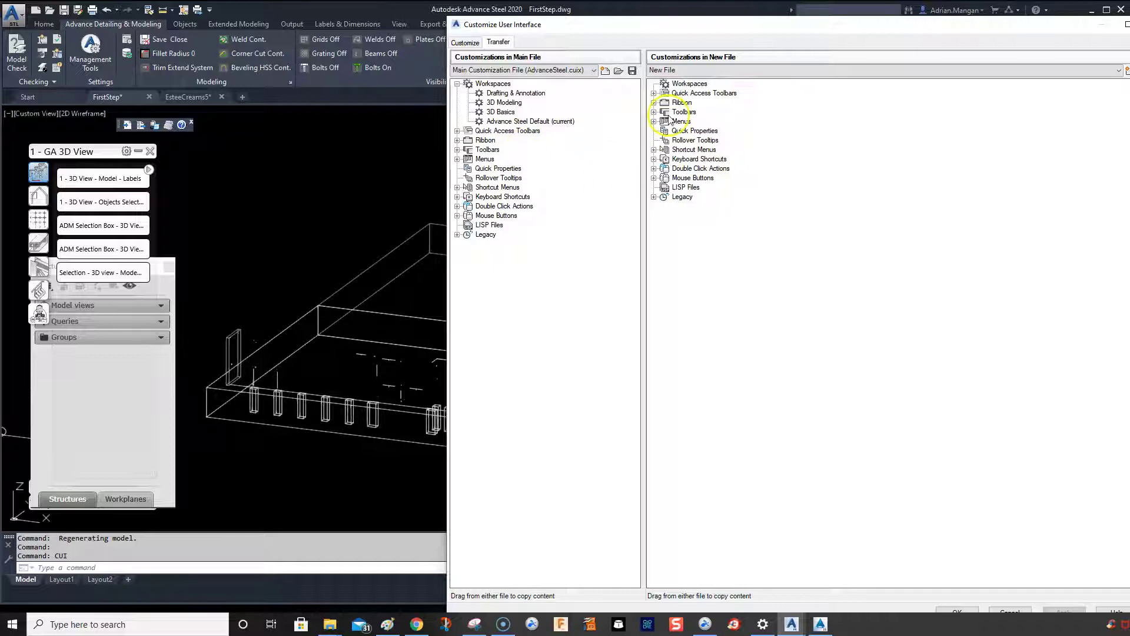
# Widen the main file tree, expand Ribbon > Tabs, and select Advance Detailing & Modeling.
pyautogui.moveTo(642, 147); pyautogui.dragTo(754, 147)
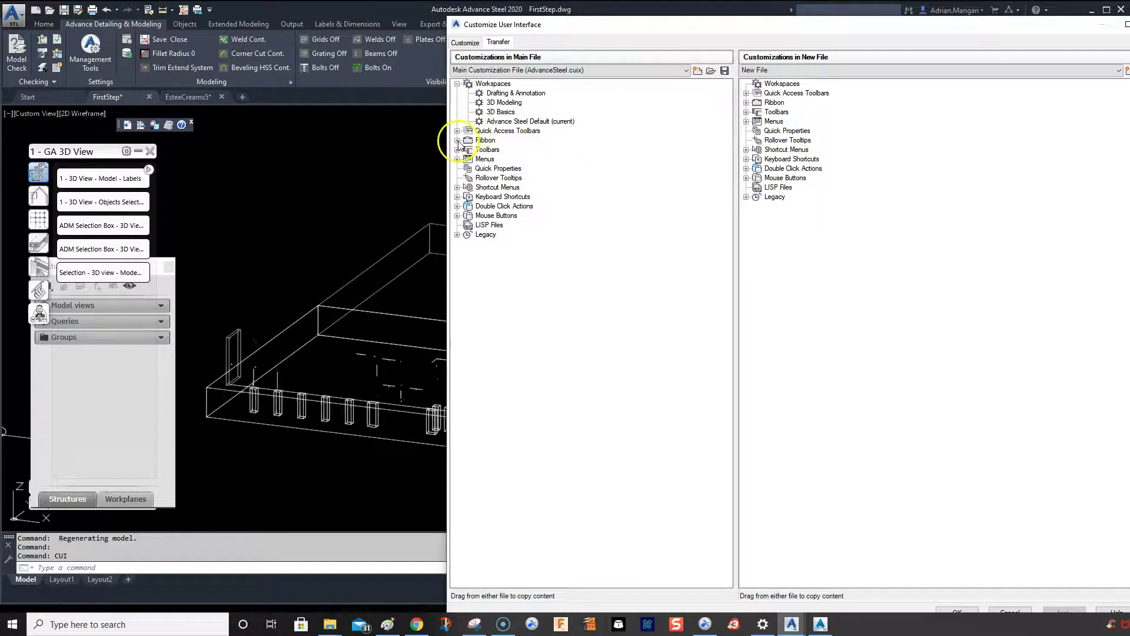
pyautogui.click(458, 141)
pyautogui.click(468, 150)
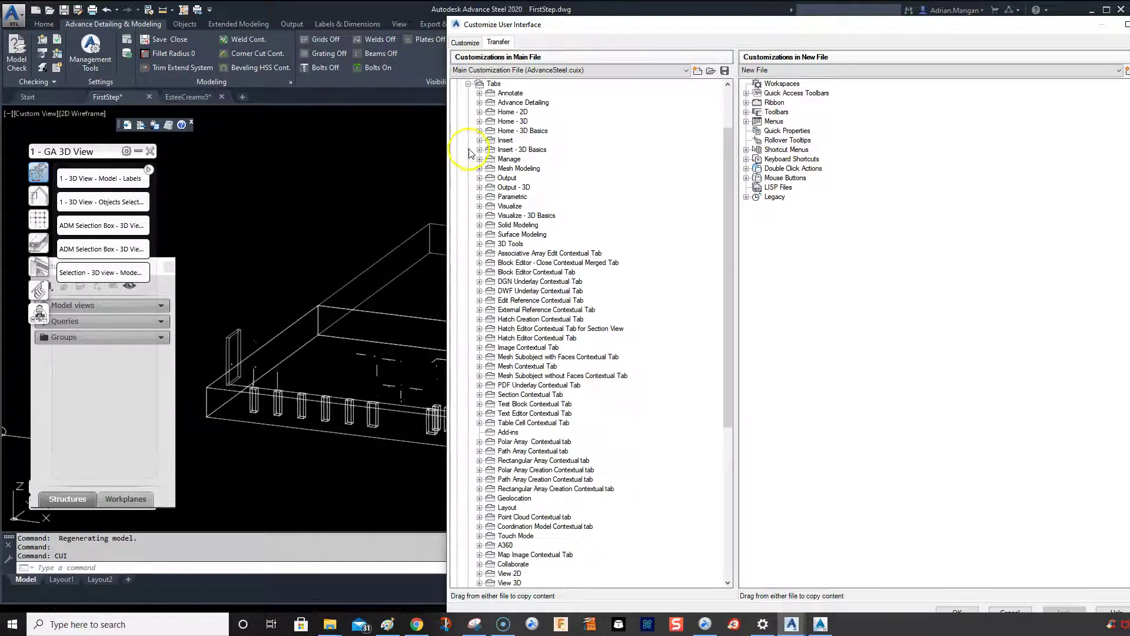
pyautogui.scroll(-8, 511, 127)
pyautogui.scroll(-6, 511, 127)
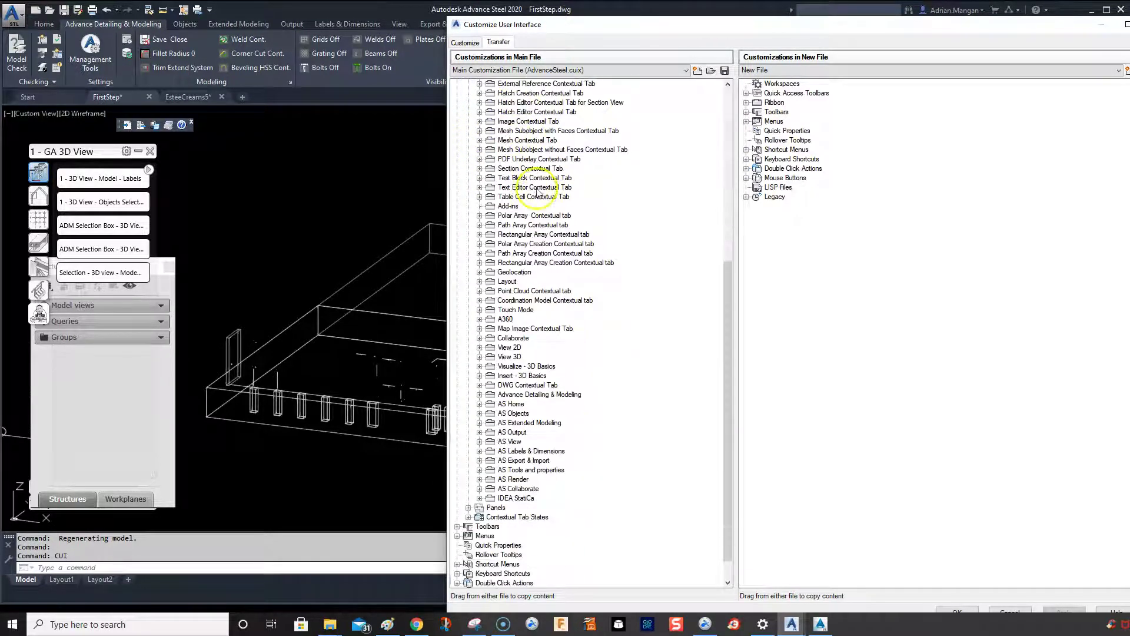
pyautogui.scroll(9, 510, 333)
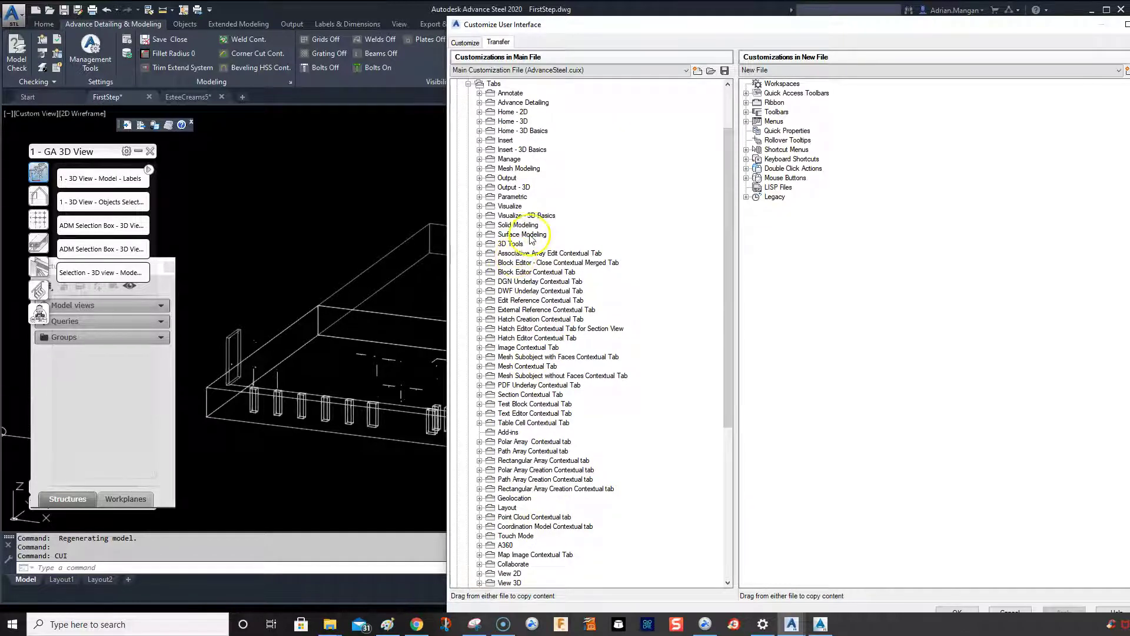
pyautogui.scroll(3, 523, 239)
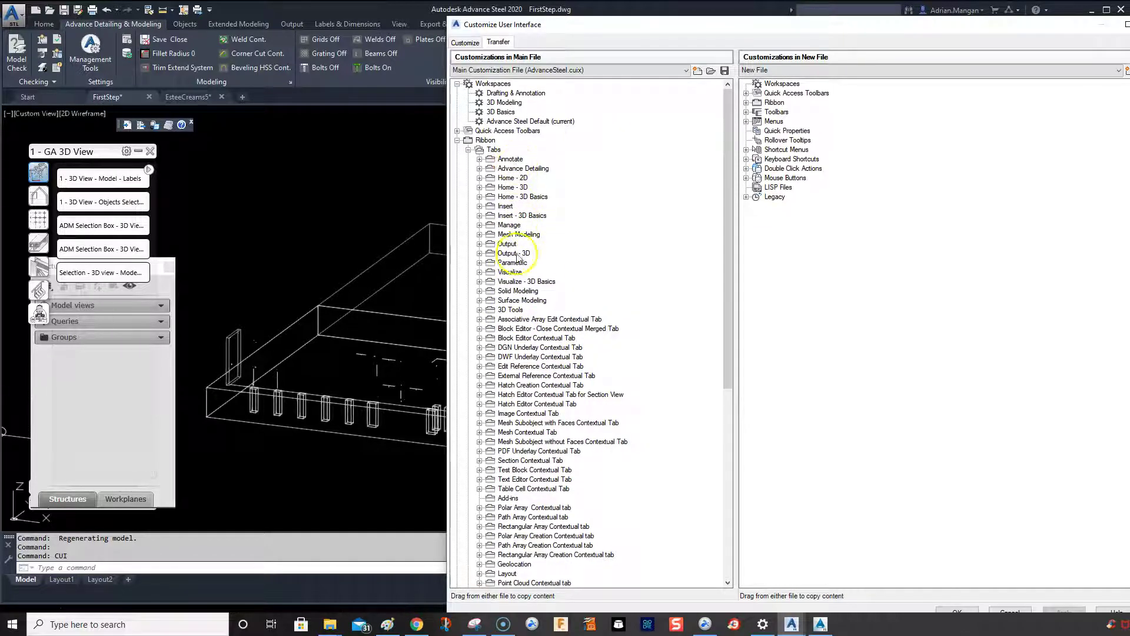
pyautogui.scroll(-4, 525, 317)
pyautogui.scroll(-5, 527, 323)
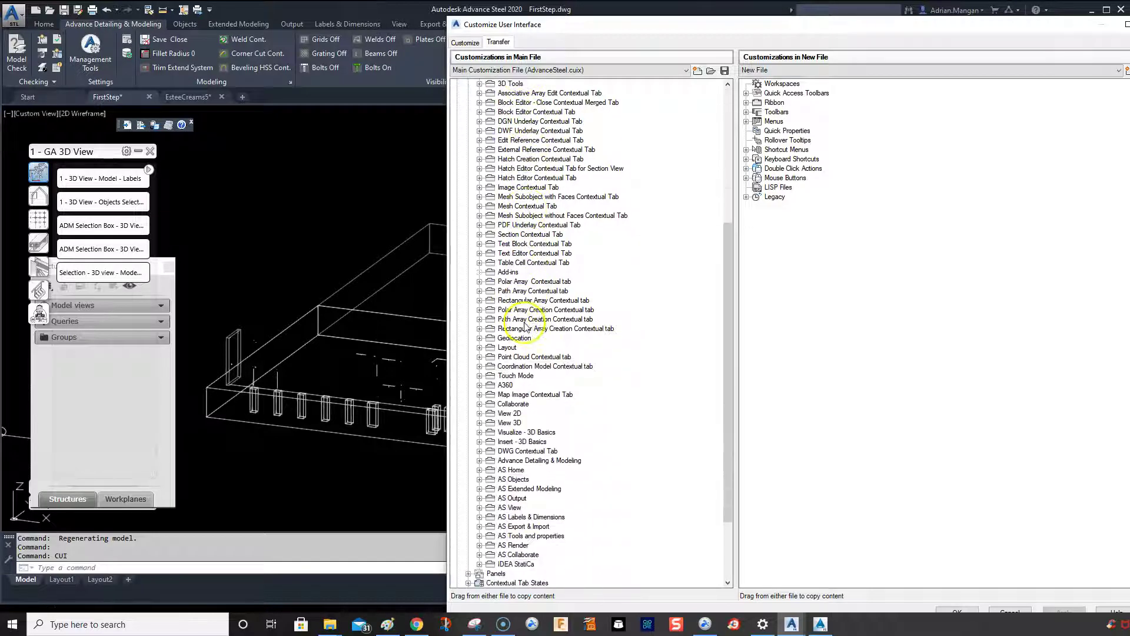
pyautogui.click(555, 435)
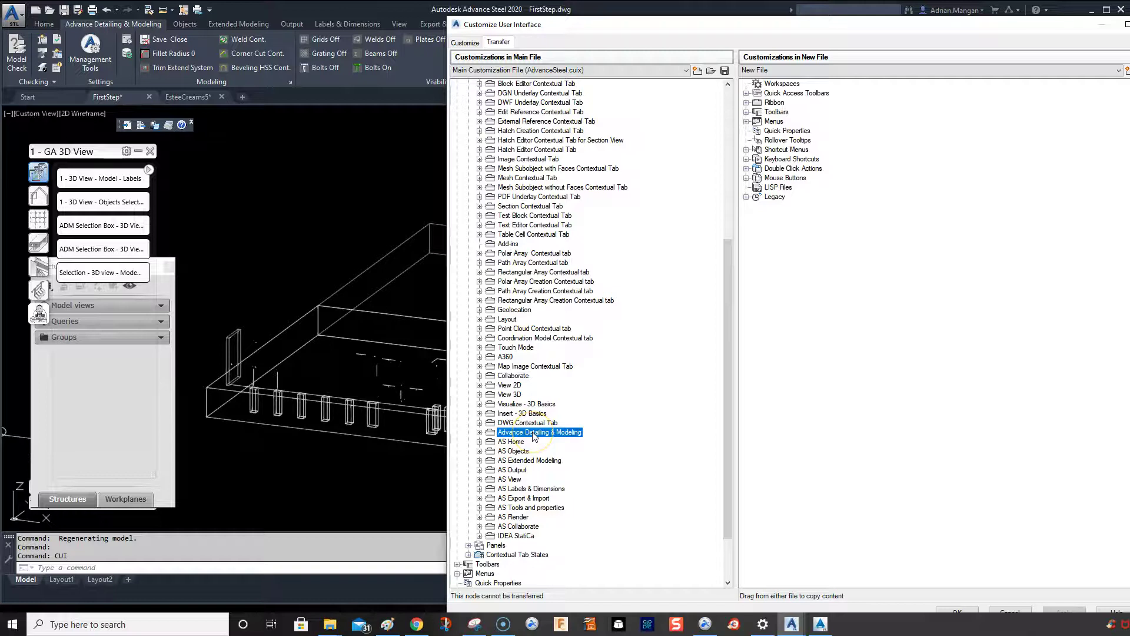
# Cancel the accidental rename, expand the new file's Ribbon branch, and reselect Advance Detailing & Modeling.
pyautogui.click(535, 434)
pyautogui.click(748, 116)
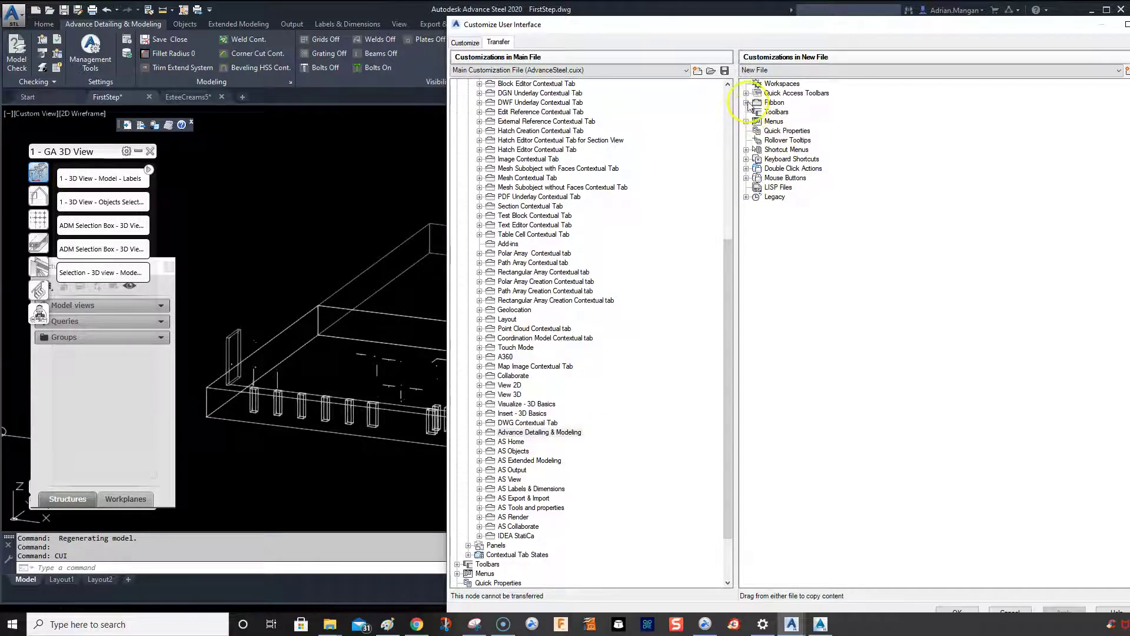
pyautogui.click(747, 103)
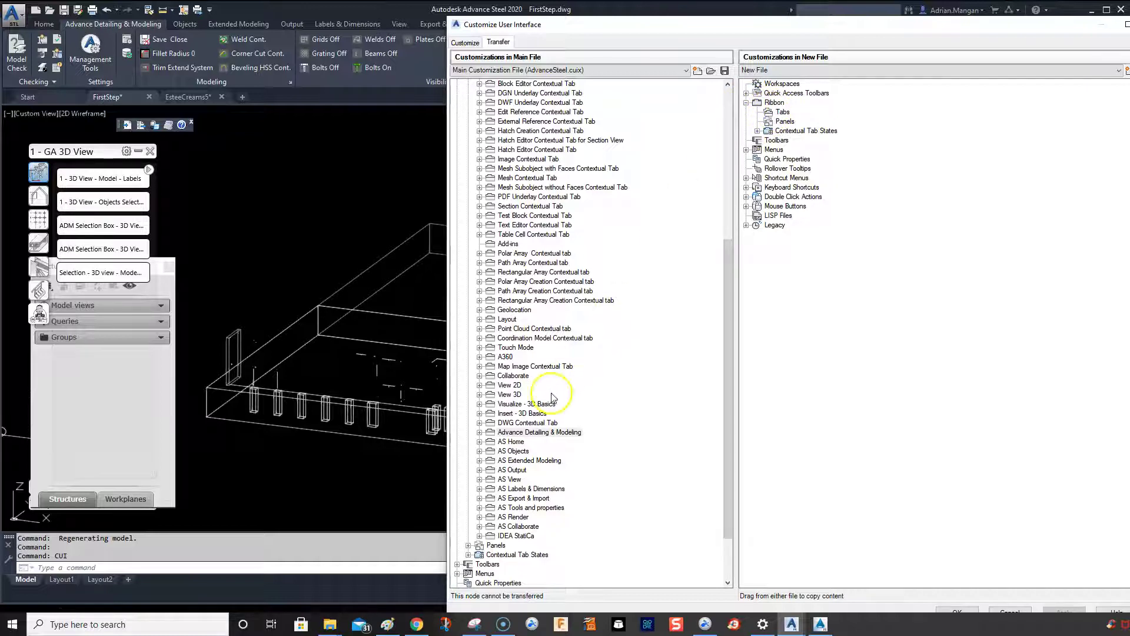
pyautogui.click(537, 433)
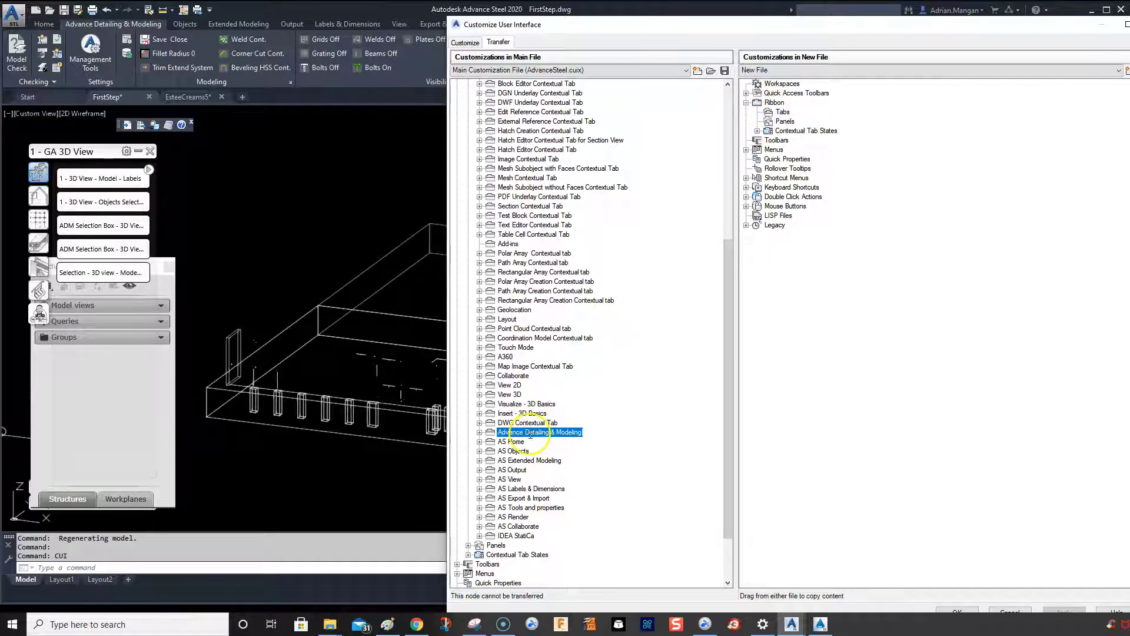
pyautogui.click(531, 433)
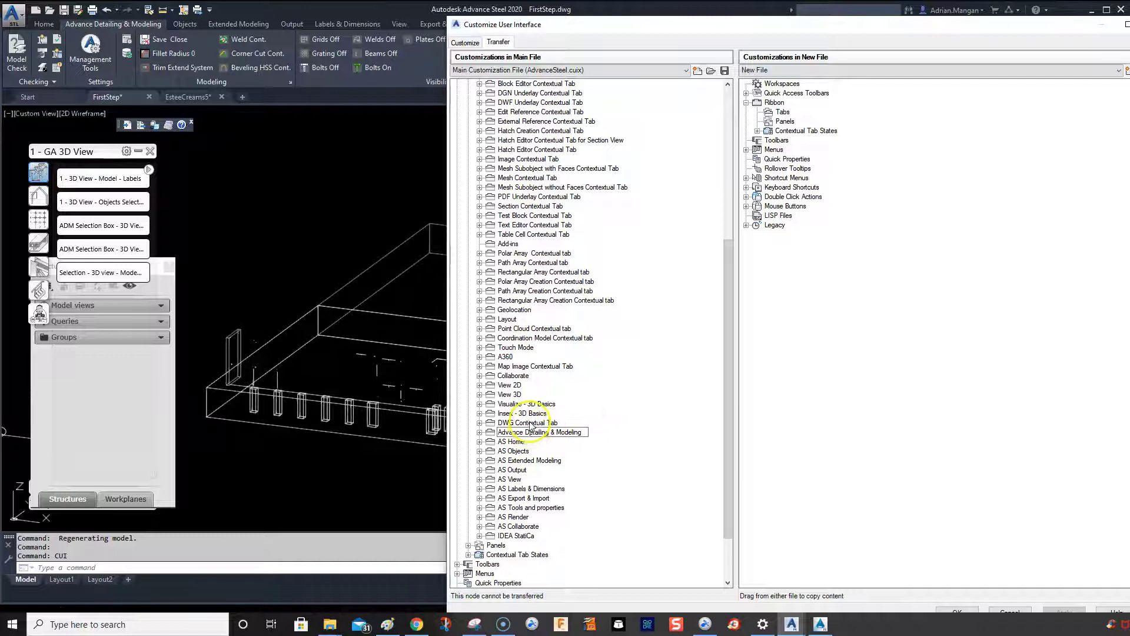
# Copy Advance Detailing & Modeling into the new file and save it as AS_2020_Transfer_11-4-2020.cuix in Downloads.
pyautogui.moveTo(537, 433); pyautogui.dragTo(776, 114)
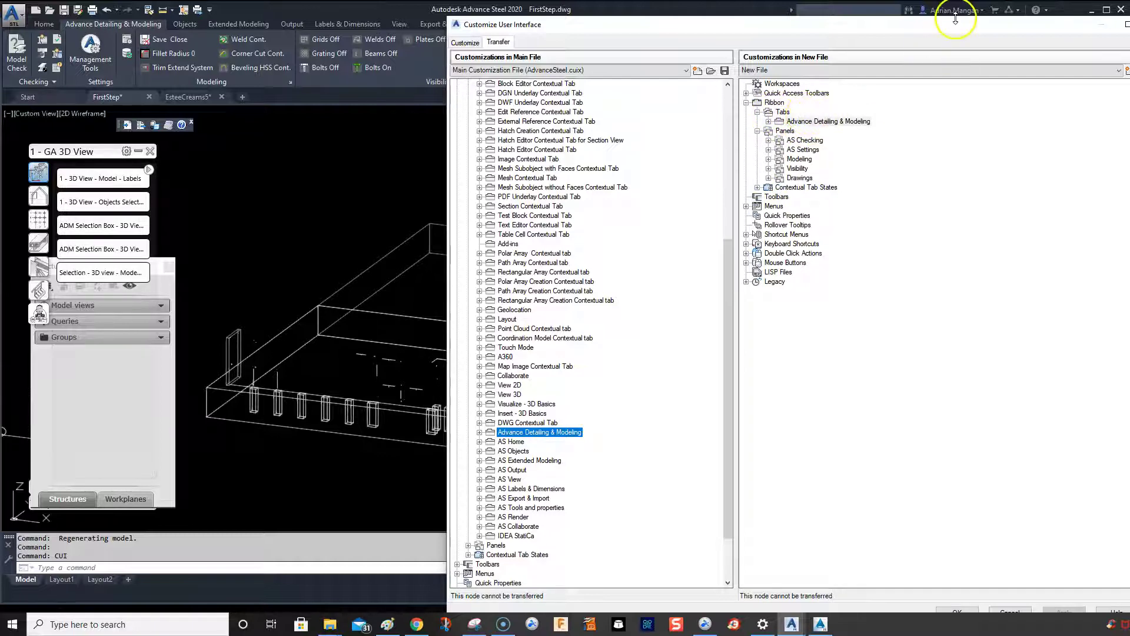
pyautogui.moveTo(955, 29); pyautogui.dragTo(866, 20)
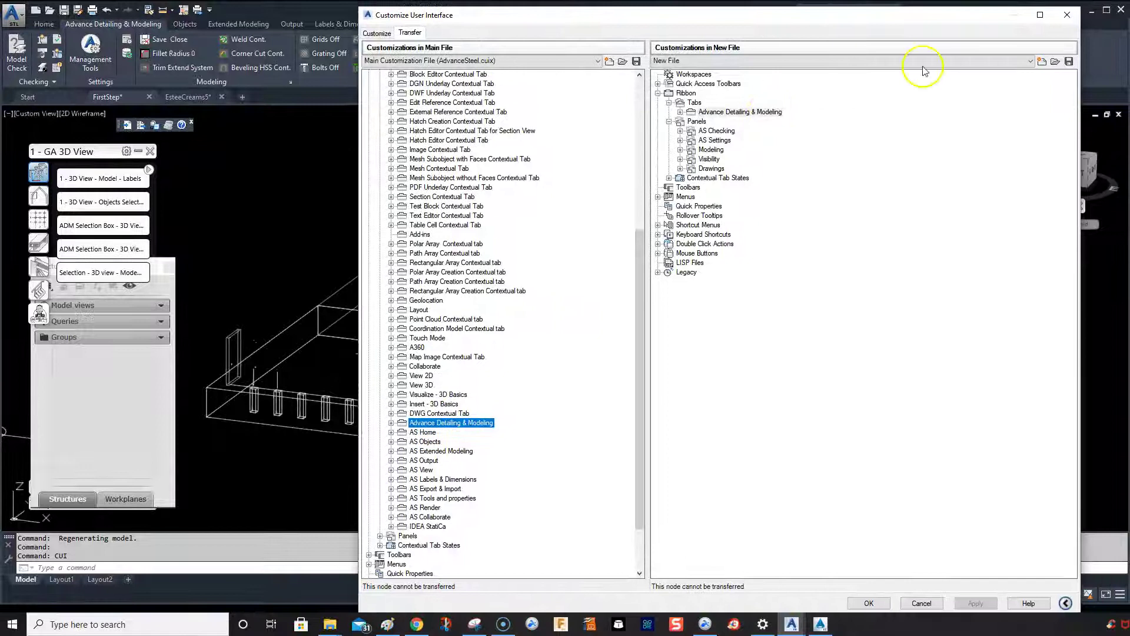
pyautogui.click(1068, 62)
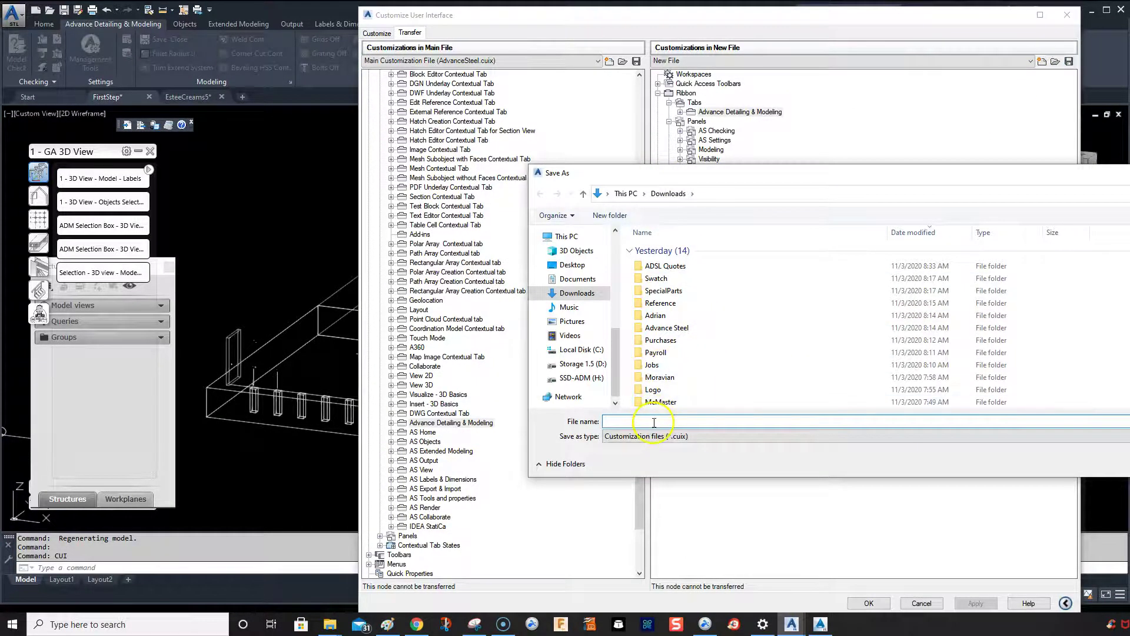
pyautogui.write('AS')
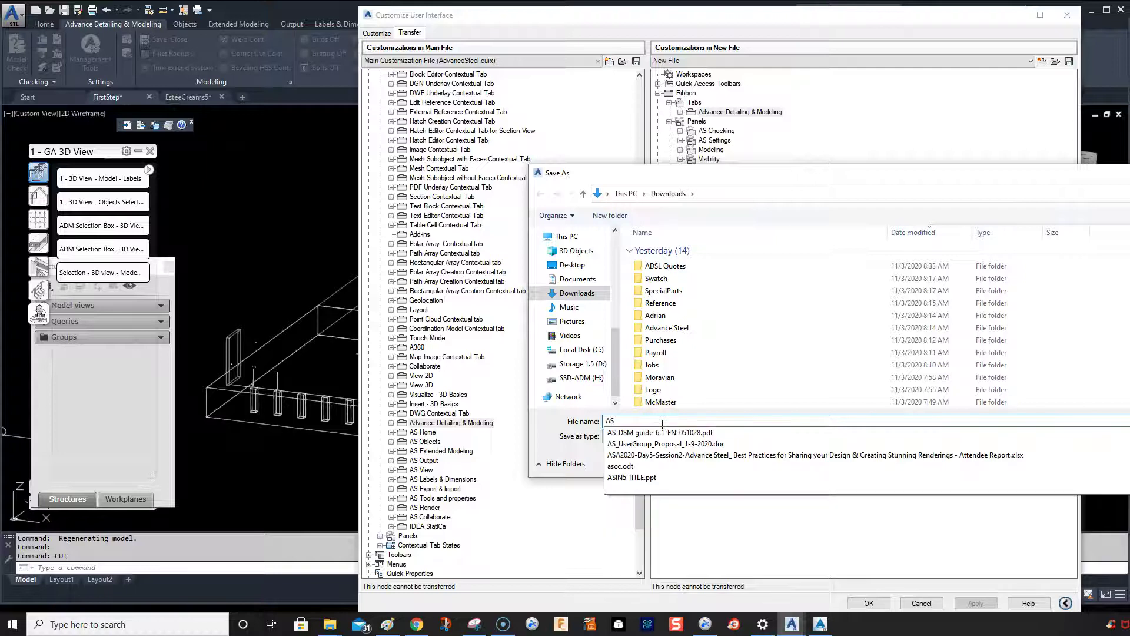
pyautogui.write('_2020_Transfer_11-4-2020')
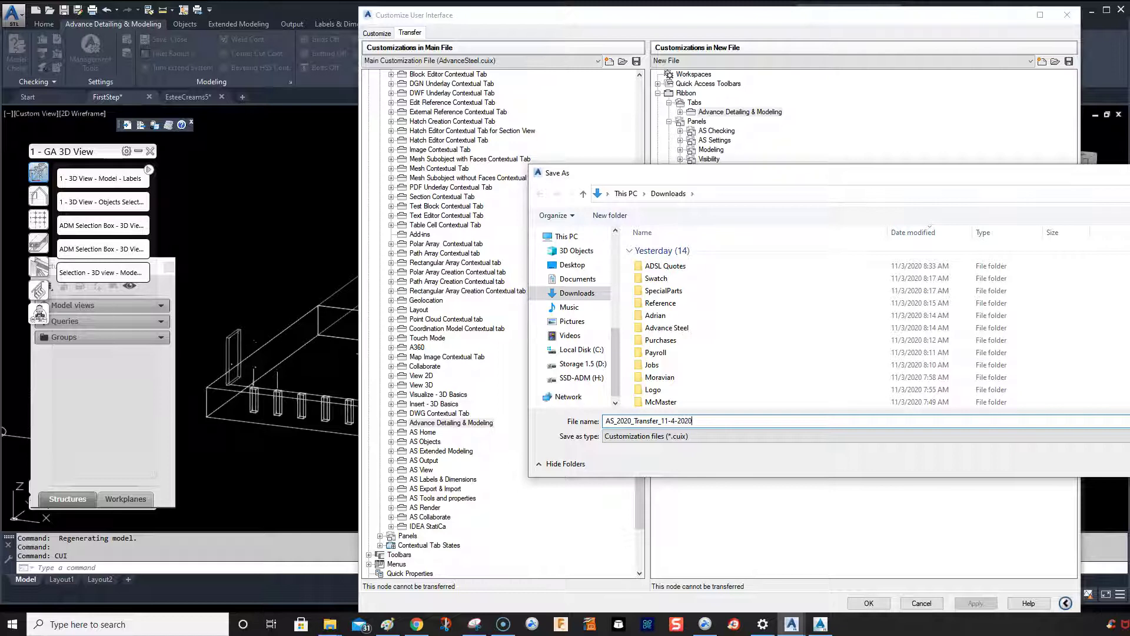
pyautogui.moveTo(921, 172); pyautogui.dragTo(830, 161)
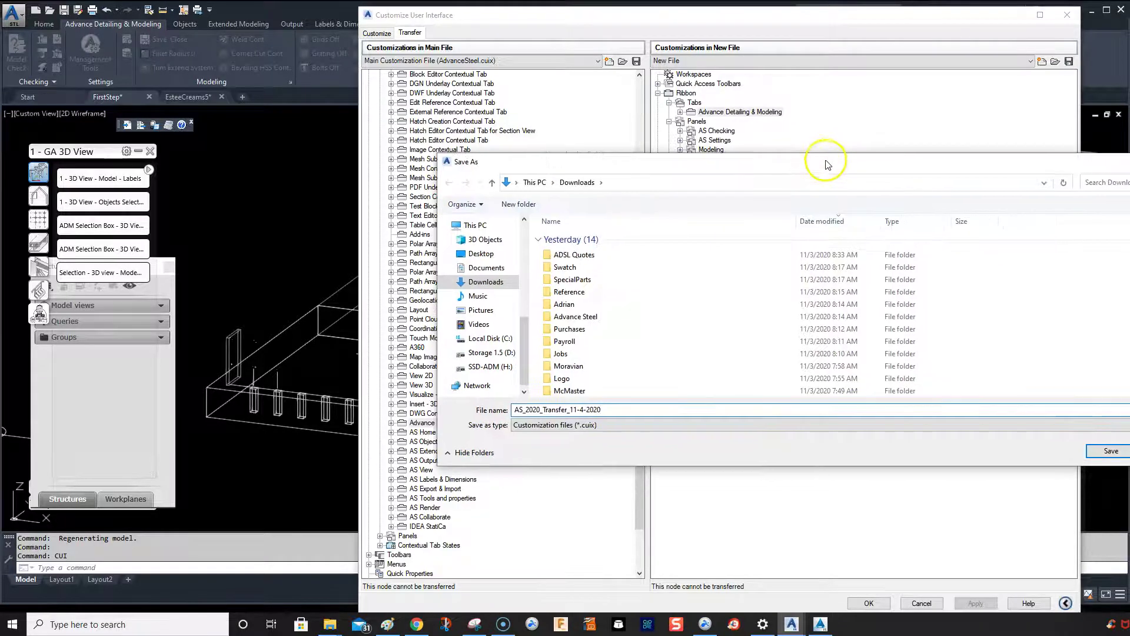
pyautogui.click(1112, 452)
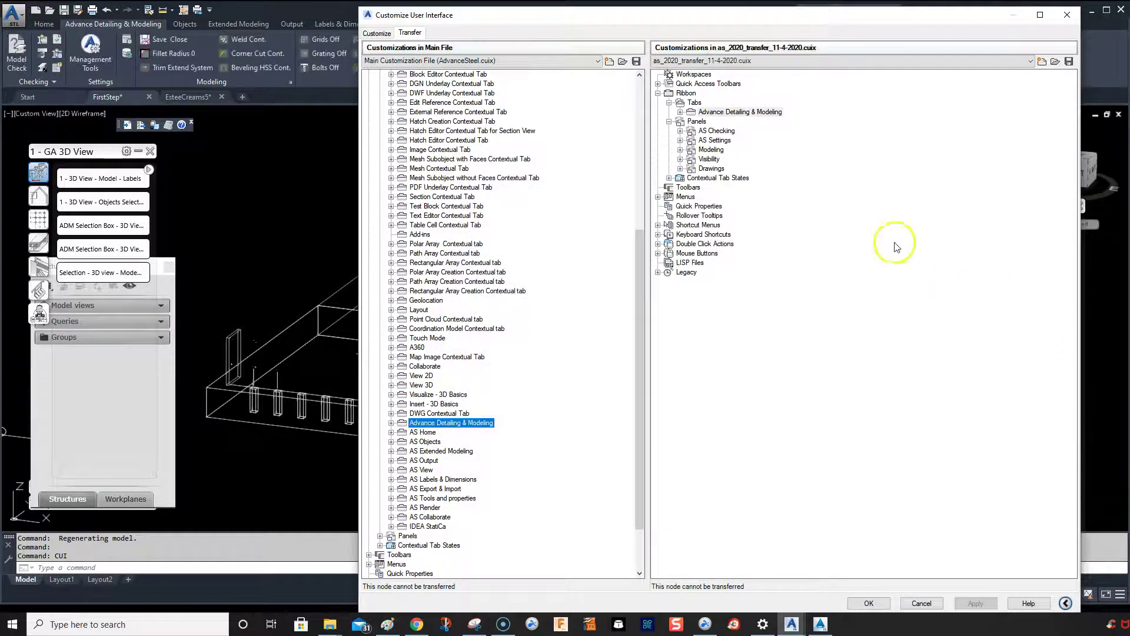
# Close the 2020 customization editor and minimize Advance Steel 2020.
pyautogui.click(1068, 17)
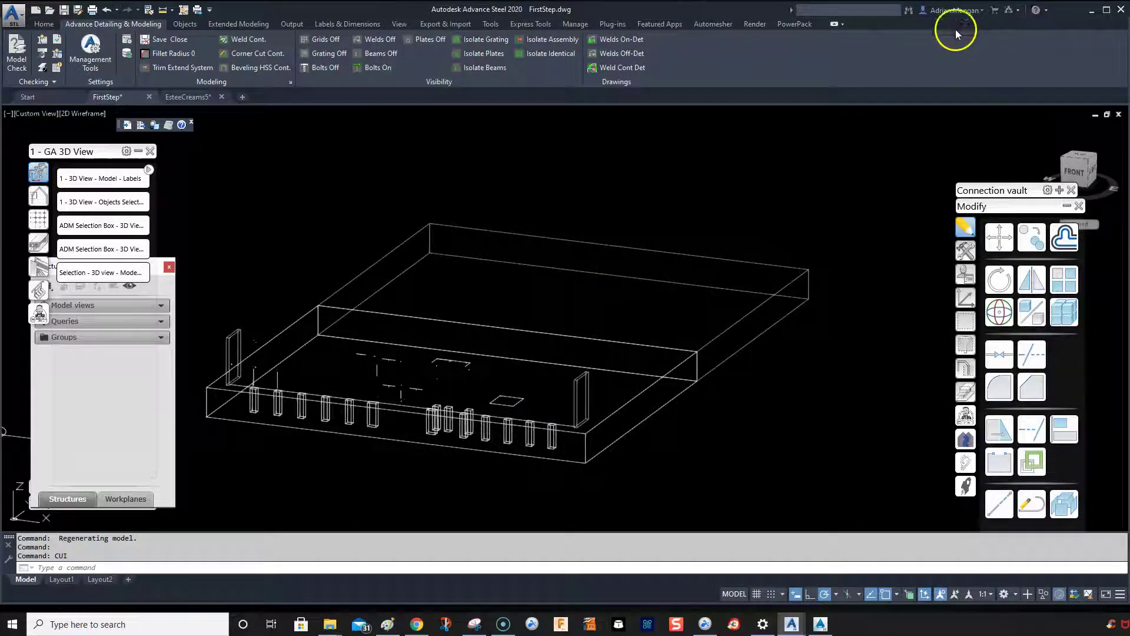
pyautogui.click(177, 97)
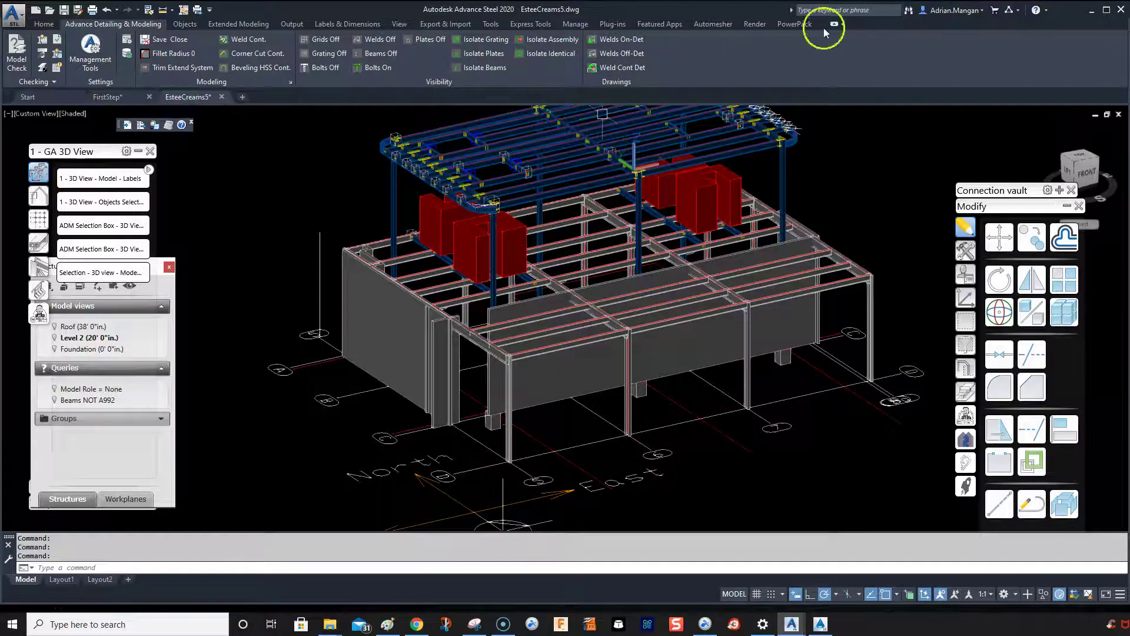
pyautogui.click(1092, 10)
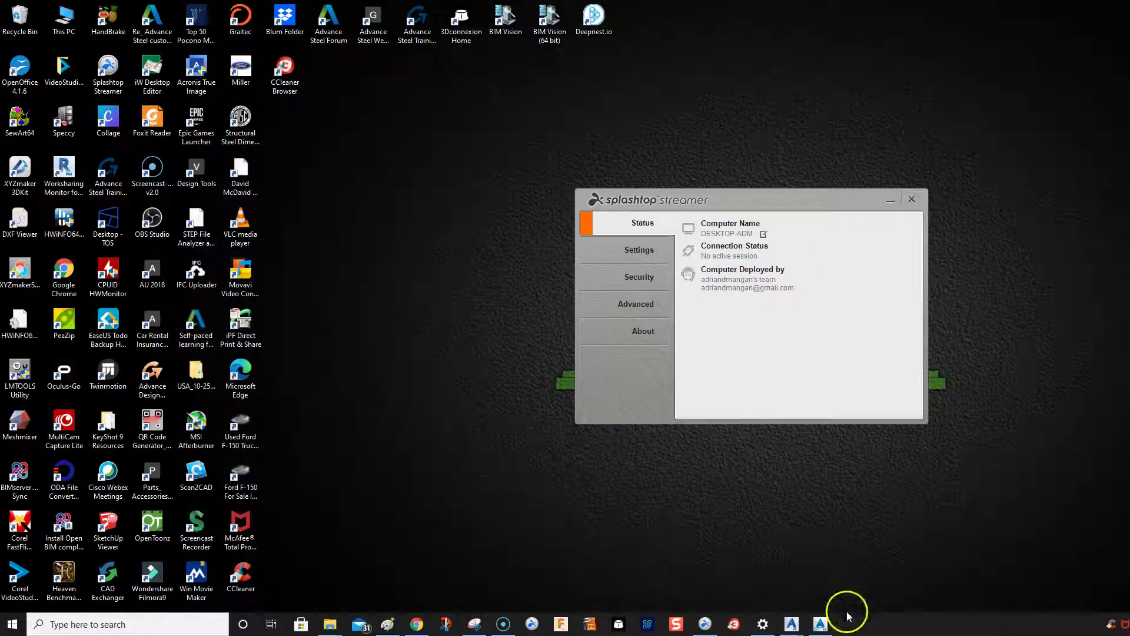
# In Advance Steel 2021, zoom to the whole Royal Apparel model and launch CUI.
pyautogui.click(822, 623)
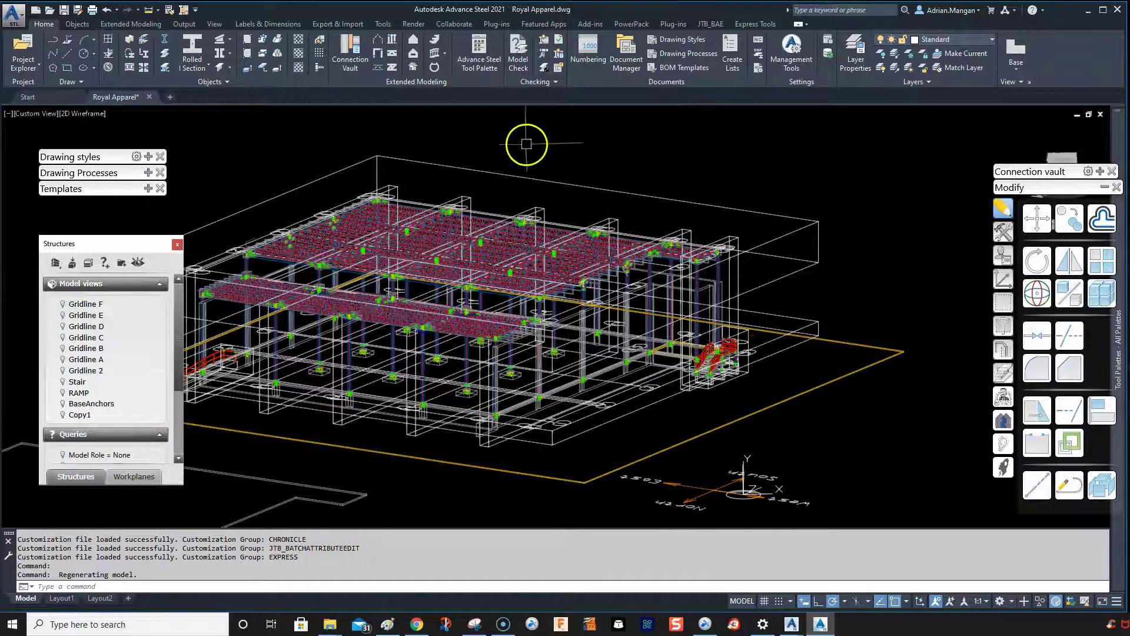
pyautogui.middleClick(612, 149)
pyautogui.middleClick(612, 149)
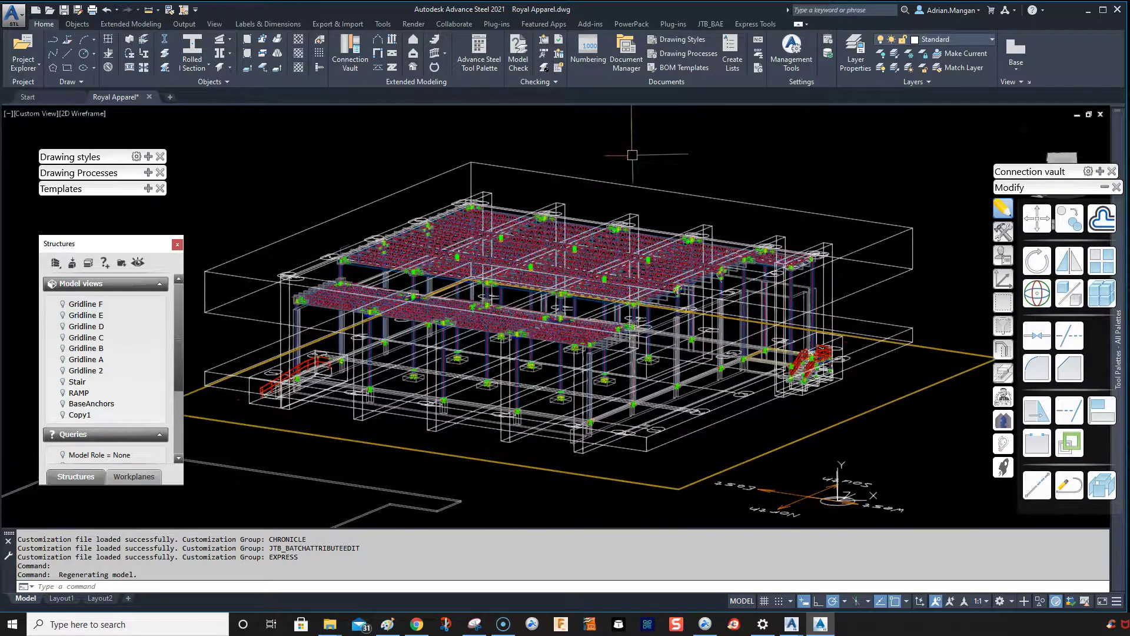
pyautogui.write('cui')
pyautogui.press('Return')
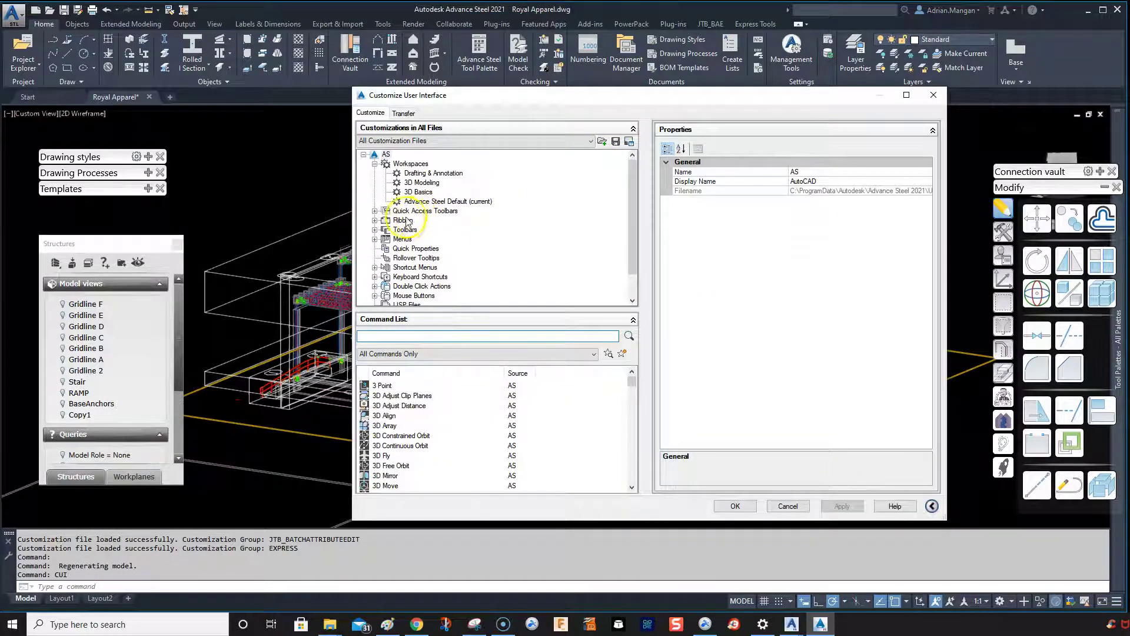
# Expand Ribbon > Tabs and scroll through the Output, Parametric, Visualize and contextual tabs.
pyautogui.click(375, 221)
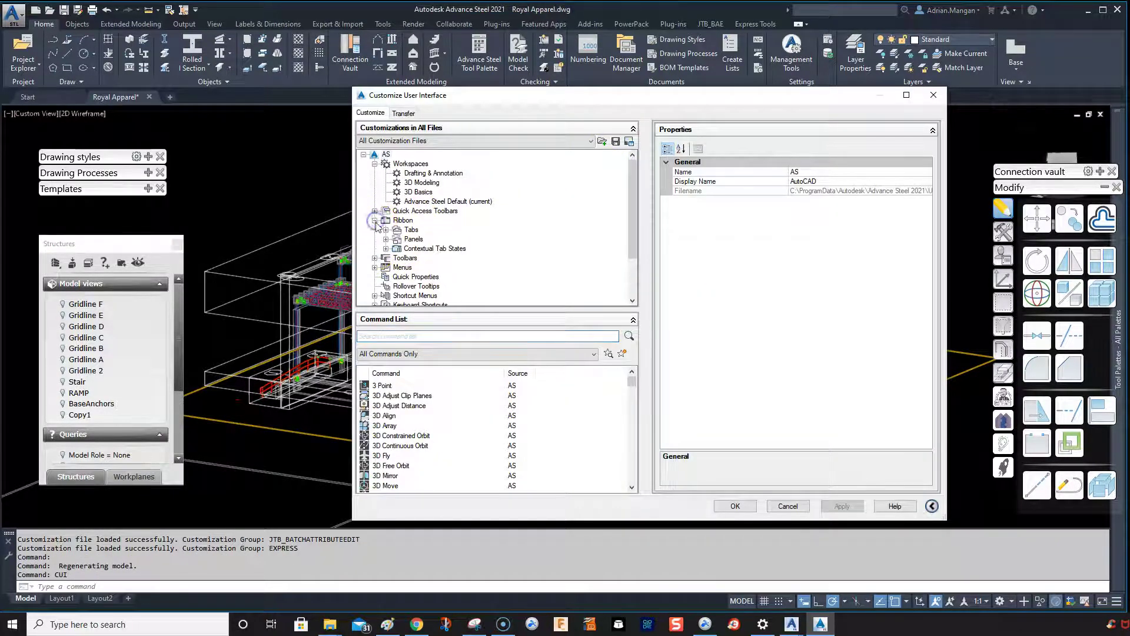
pyautogui.click(385, 230)
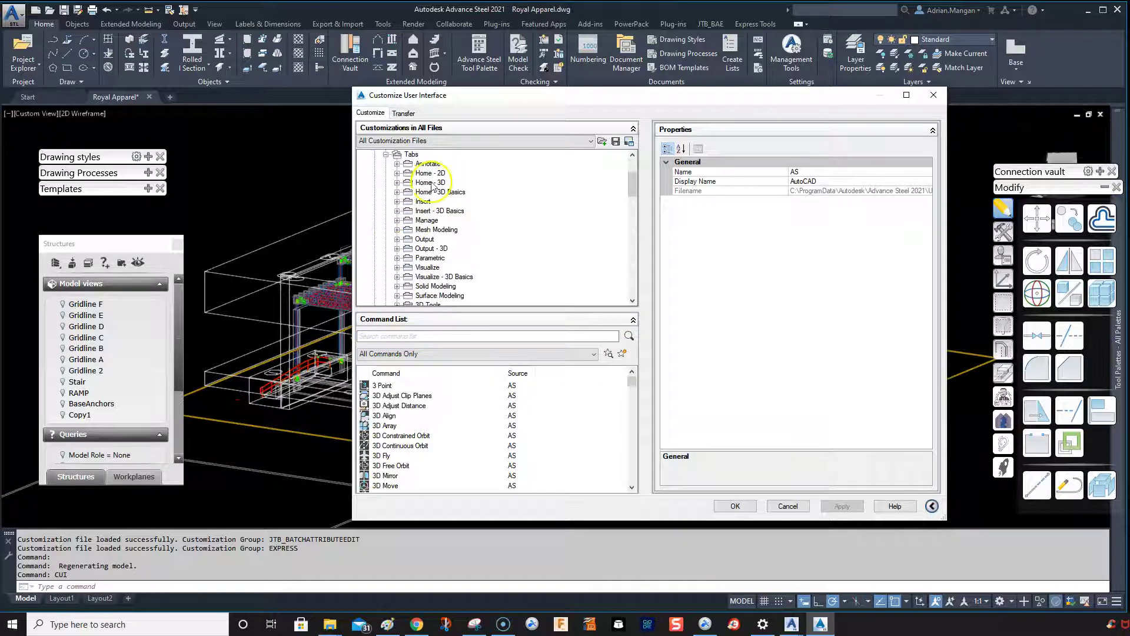
pyautogui.scroll(-3, 435, 188)
pyautogui.scroll(-5, 439, 191)
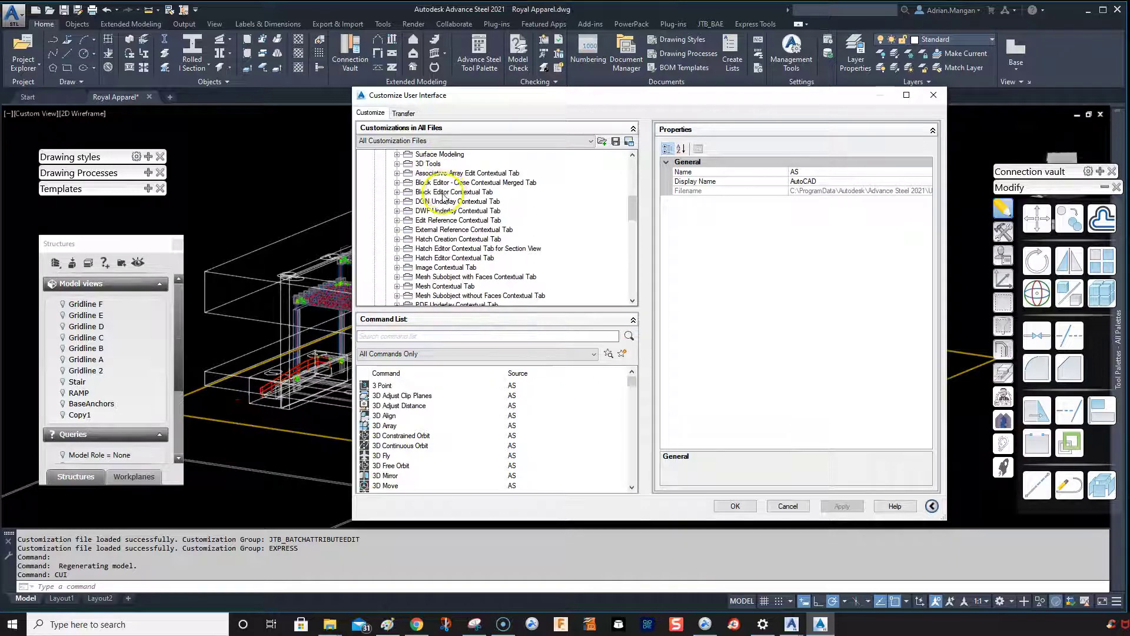
pyautogui.scroll(-2, 443, 199)
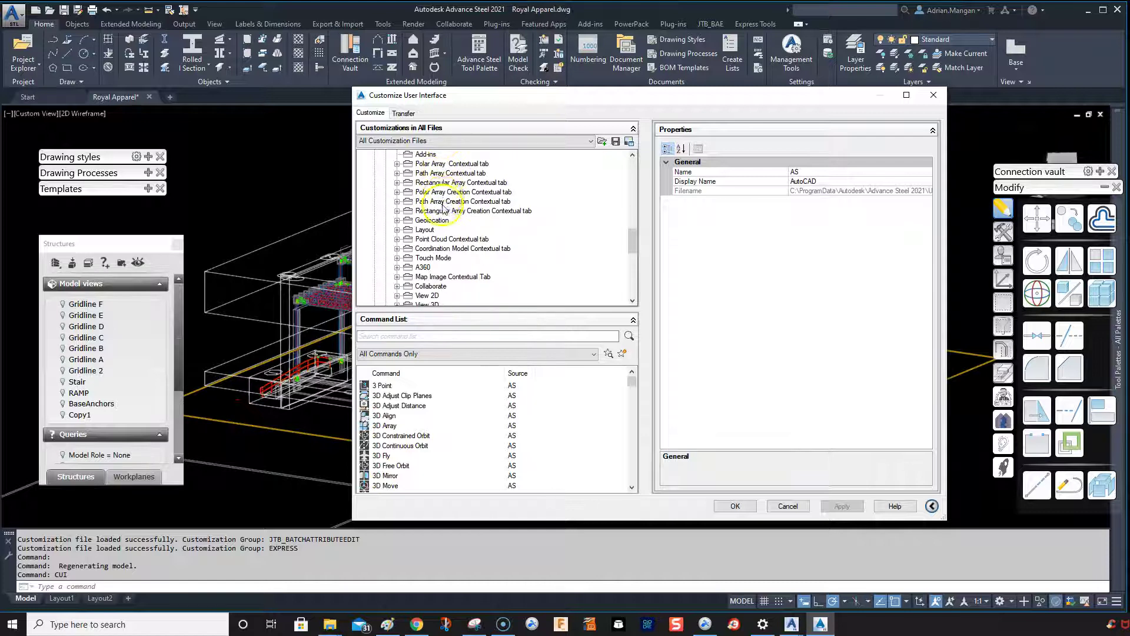
pyautogui.scroll(-3, 443, 214)
pyautogui.scroll(-2, 443, 218)
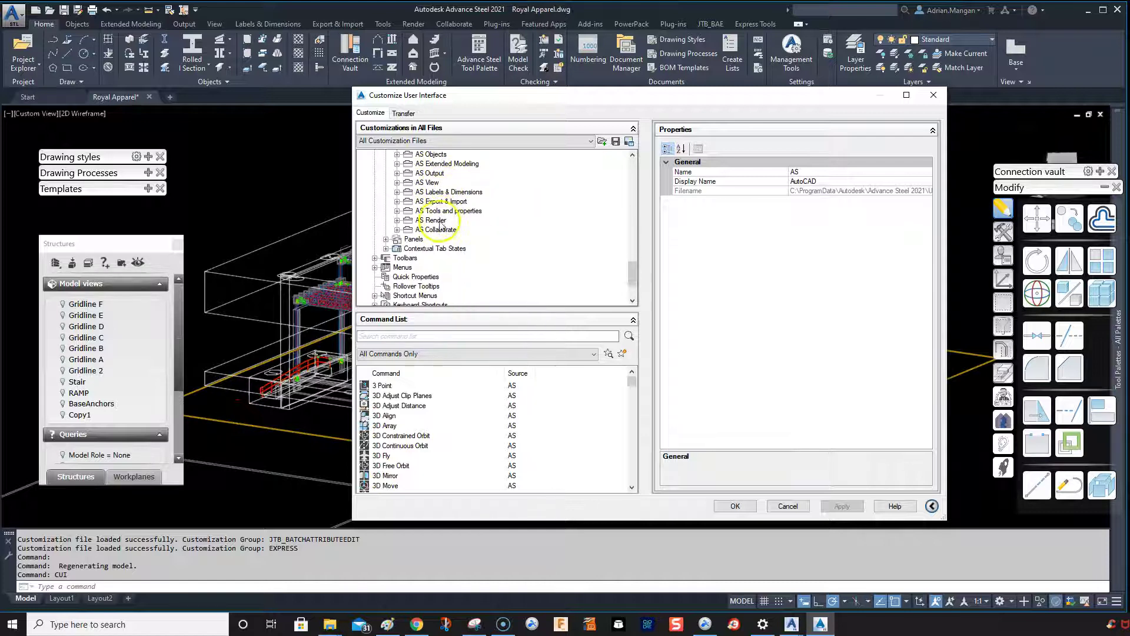
pyautogui.scroll(7, 440, 226)
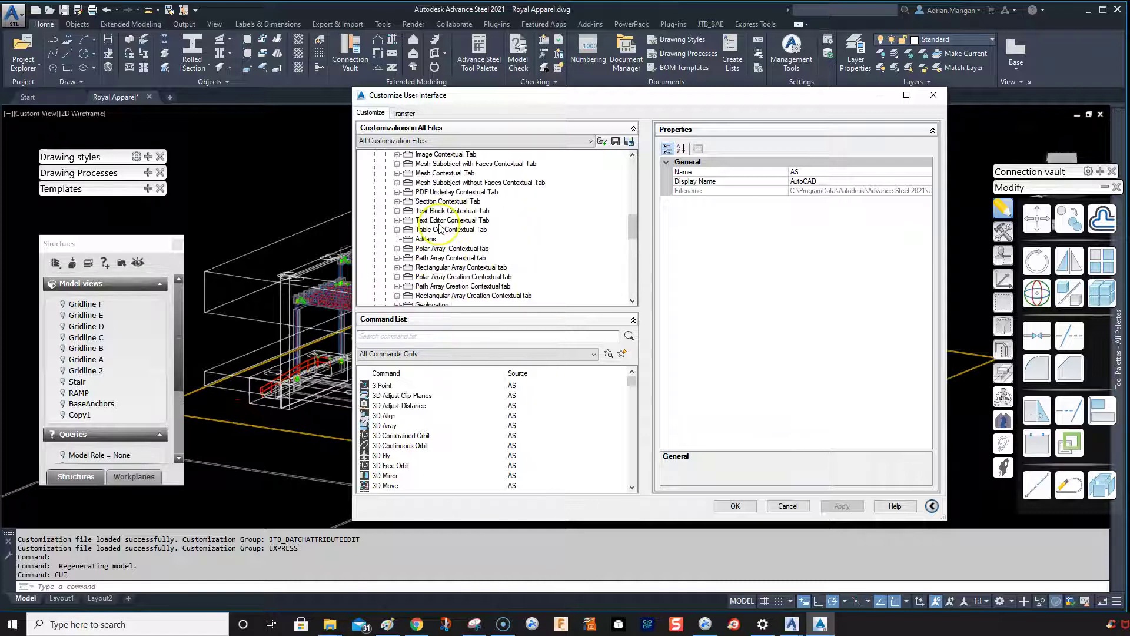
pyautogui.scroll(10, 440, 227)
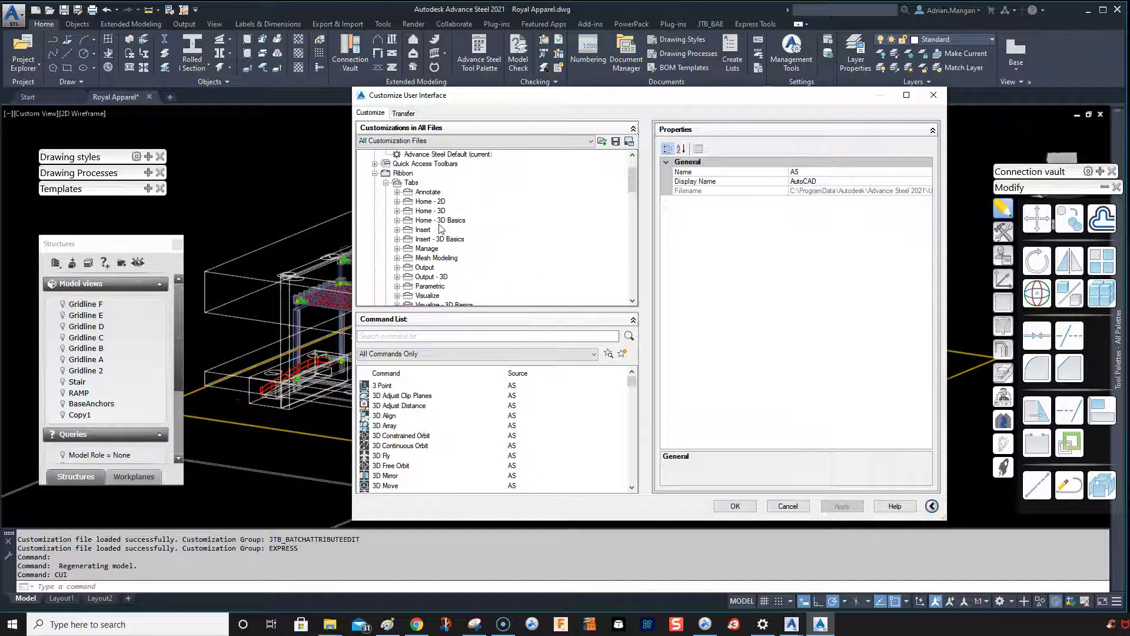
pyautogui.scroll(-4, 440, 227)
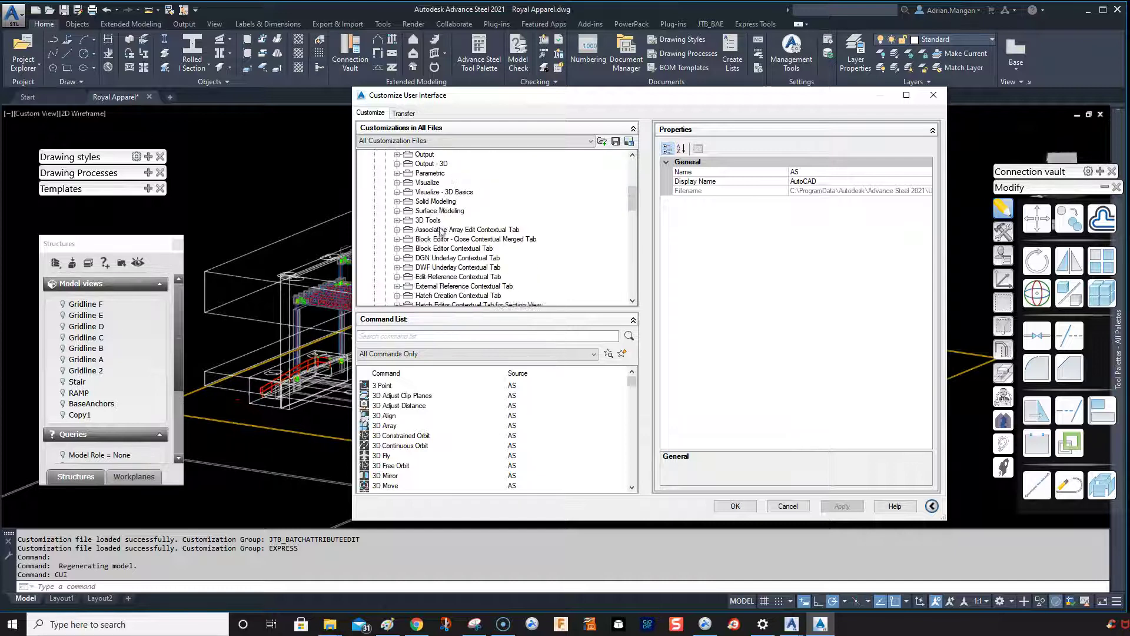
# Open AS_2020_Transfer_11-4-2020.cuix in the Transfer page's right pane and expand its Ribbon Tabs.
pyautogui.click(404, 113)
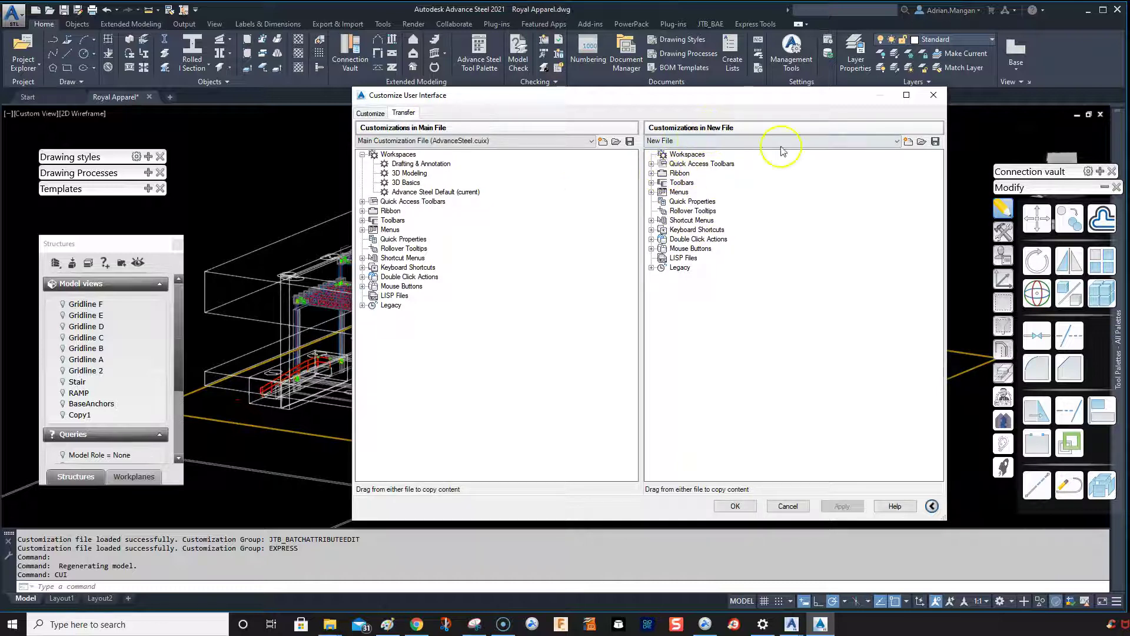
pyautogui.click(924, 142)
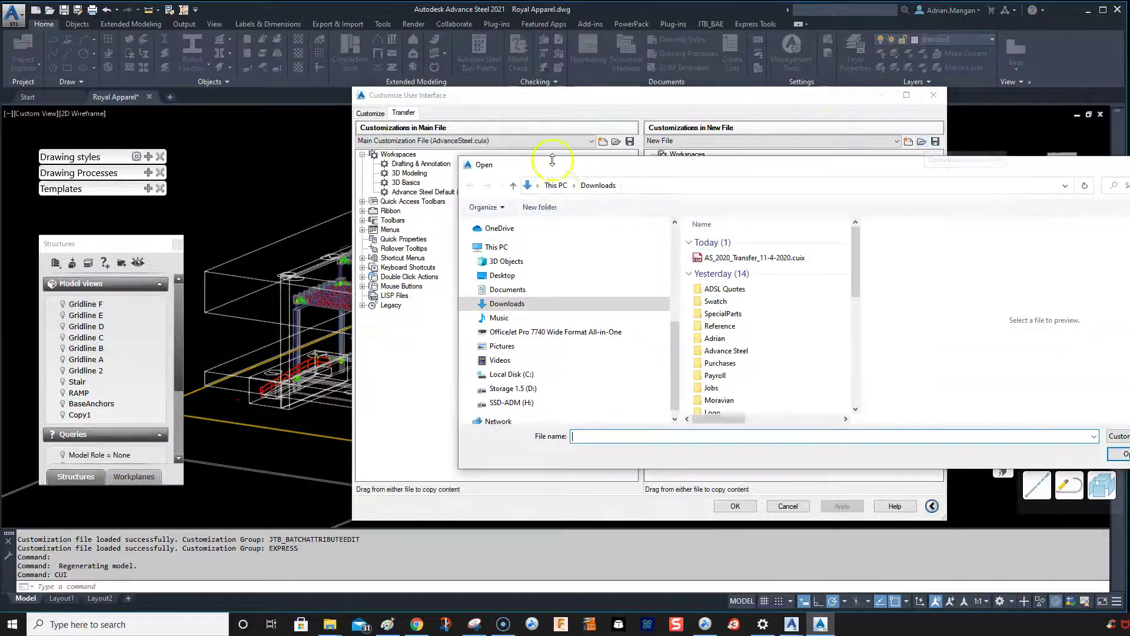
pyautogui.click(728, 258)
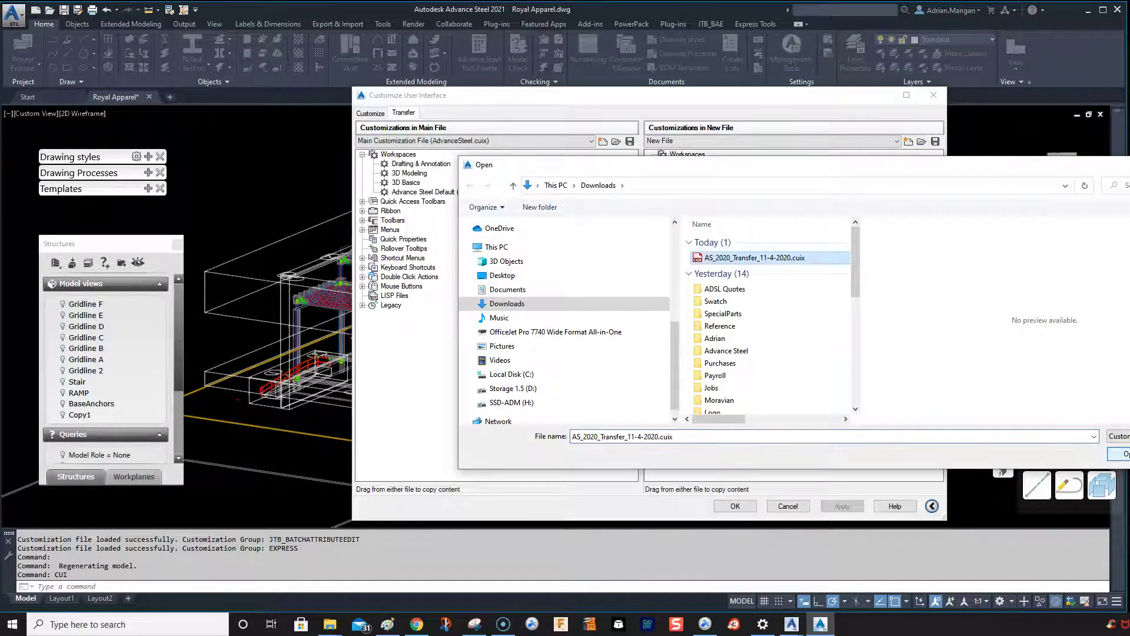
pyautogui.click(1118, 454)
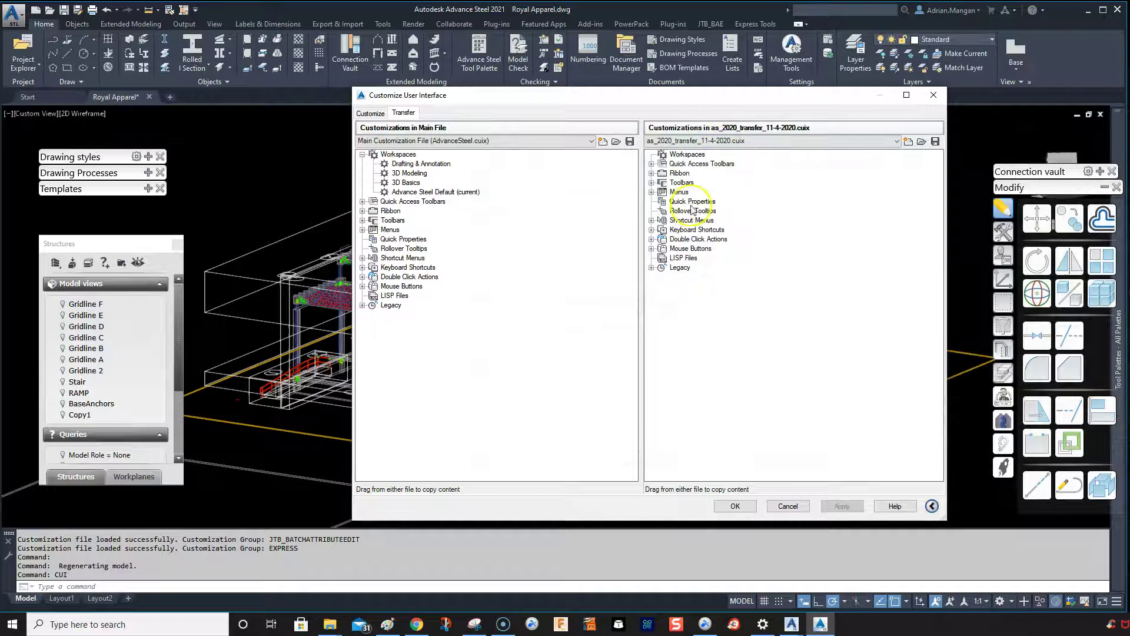
pyautogui.click(651, 174)
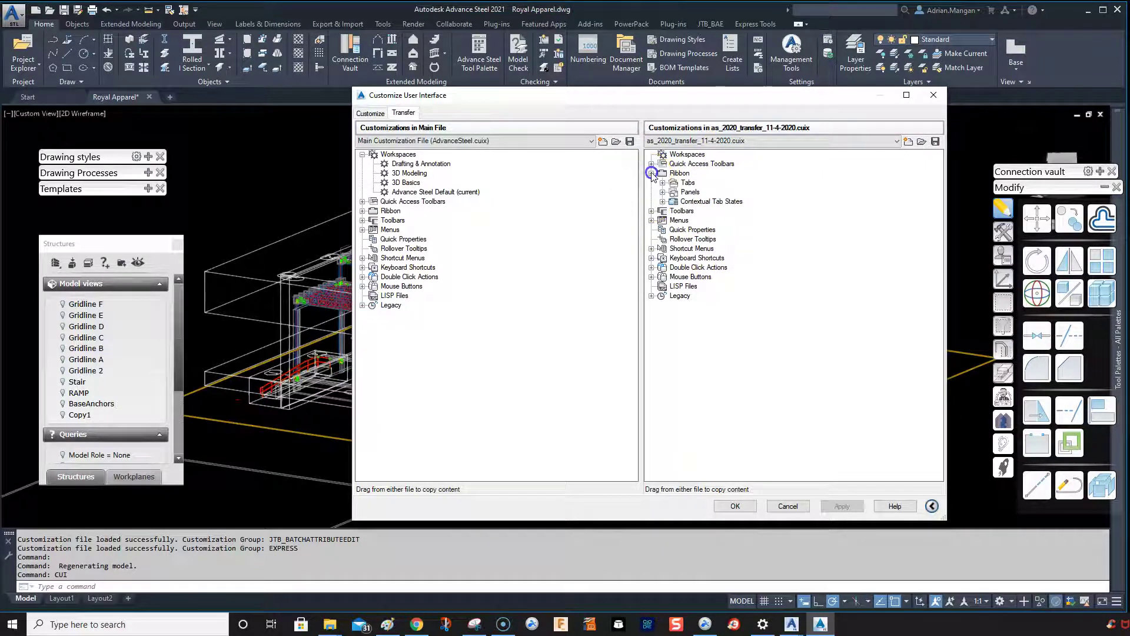
pyautogui.click(663, 183)
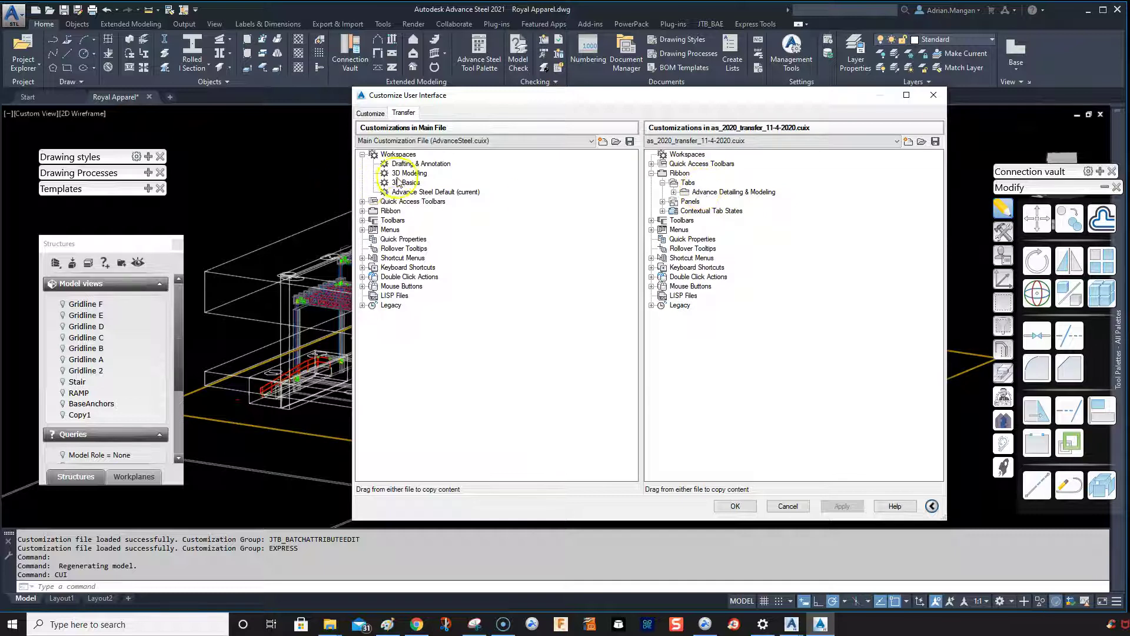
# Drag Advance Detailing & Modeling into the main AdvanceSteel.cuix Ribbon Tabs and recheck the list.
pyautogui.click(362, 211)
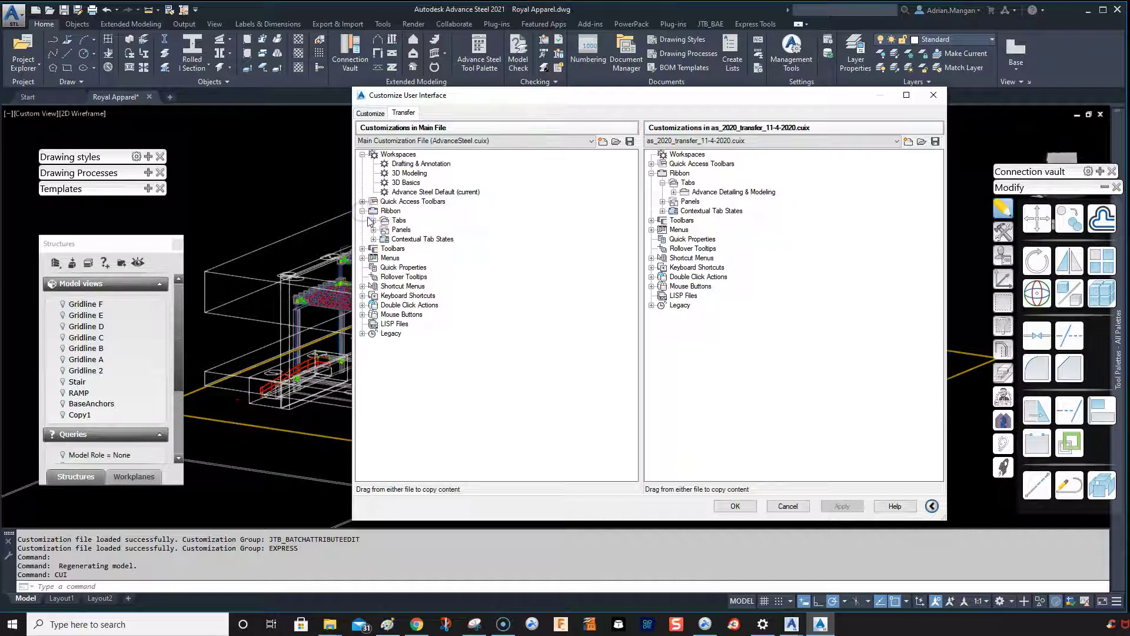
pyautogui.click(373, 220)
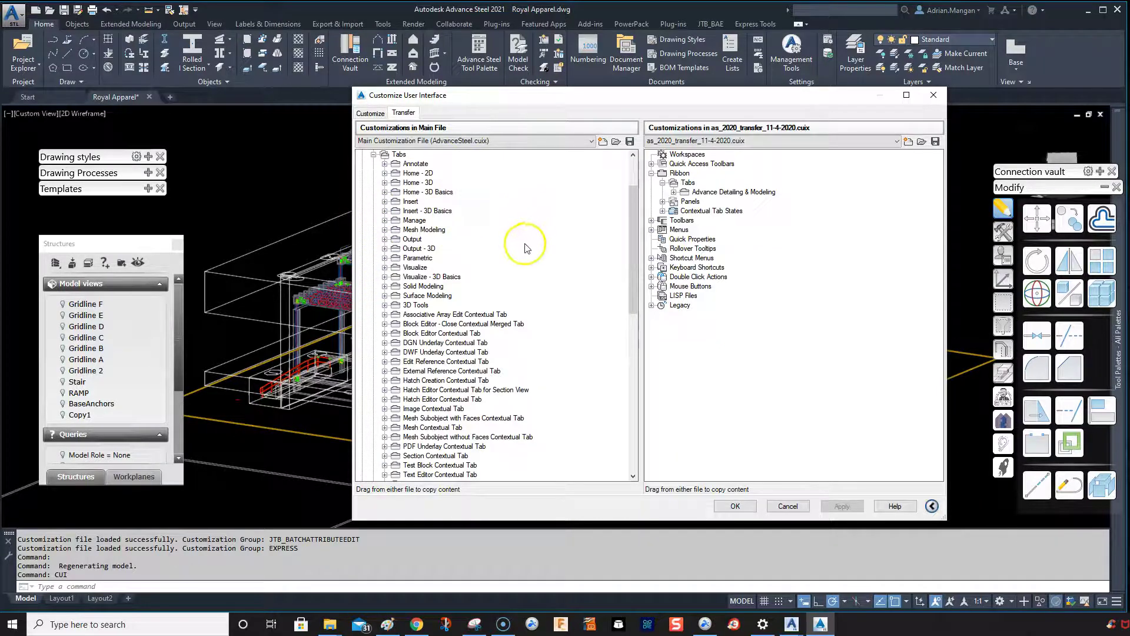
pyautogui.moveTo(732, 196); pyautogui.dragTo(449, 160)
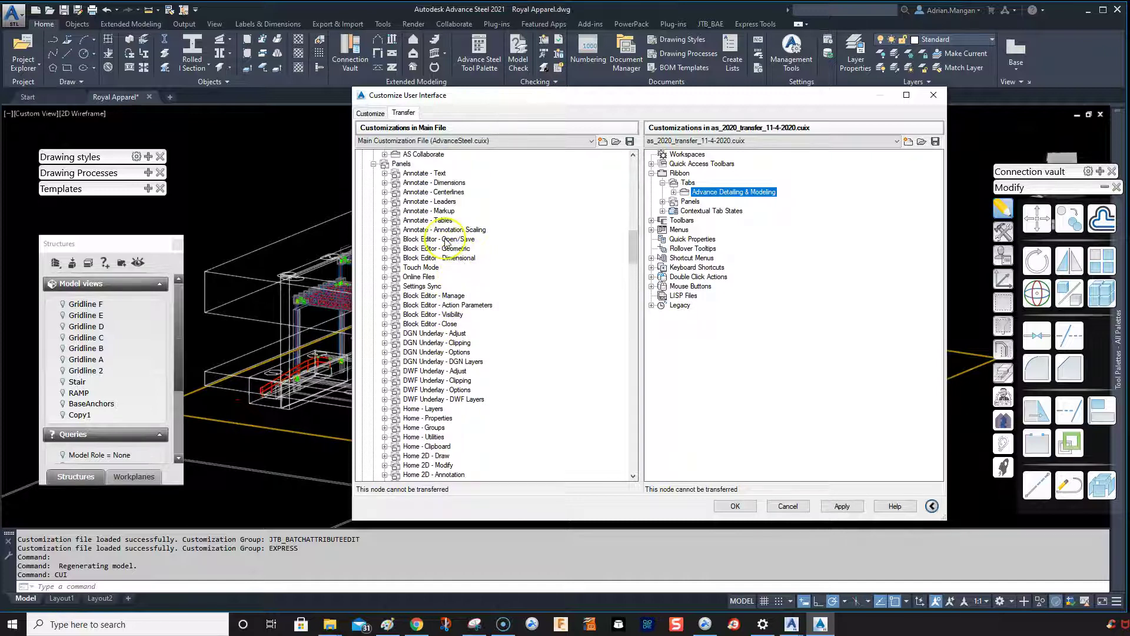
pyautogui.scroll(8, 445, 213)
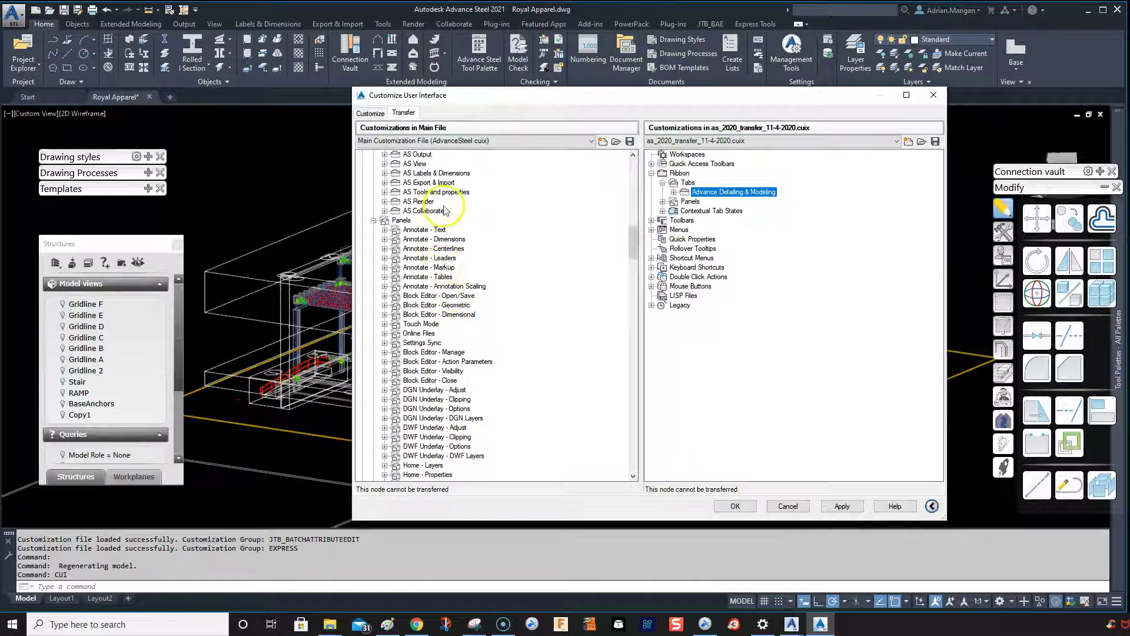
pyautogui.scroll(12, 454, 215)
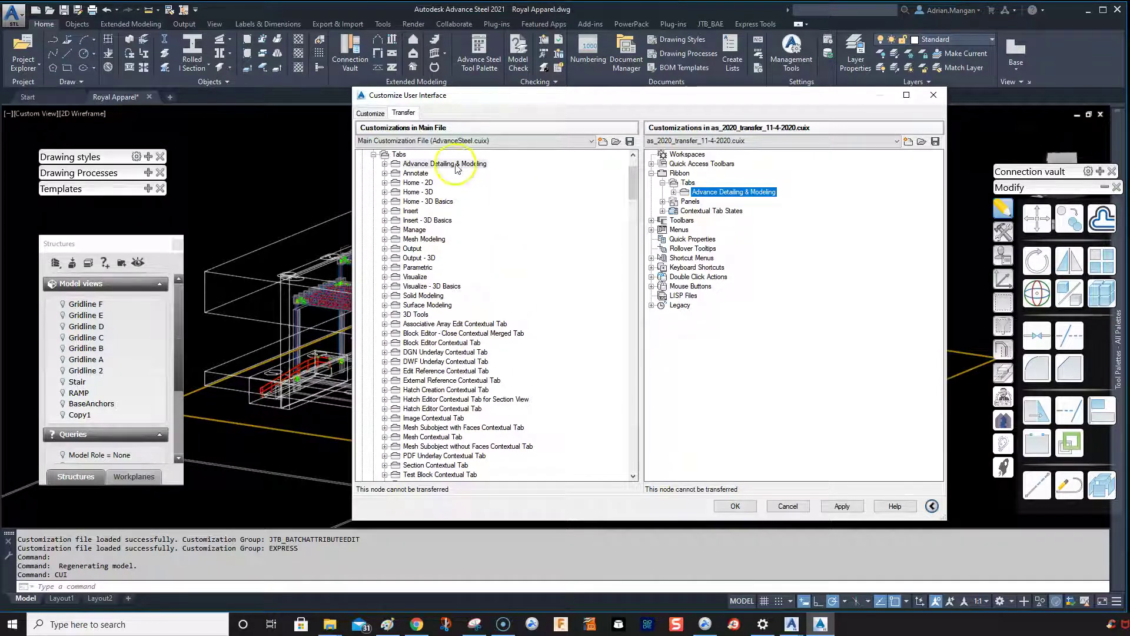
pyautogui.scroll(2, 459, 177)
pyautogui.click(375, 210)
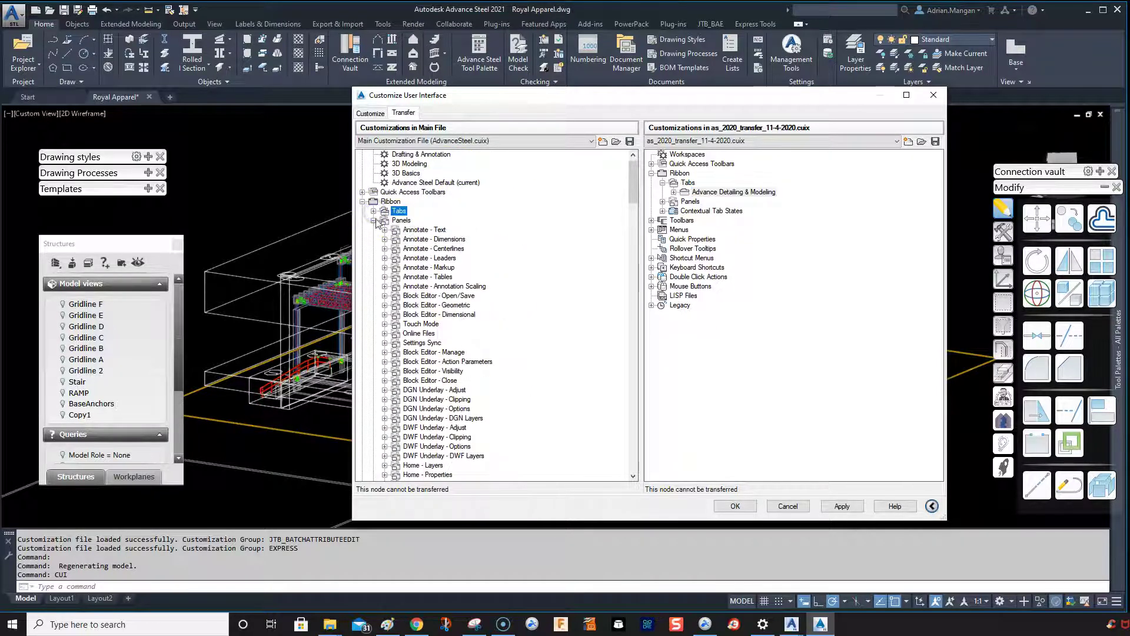
pyautogui.click(374, 211)
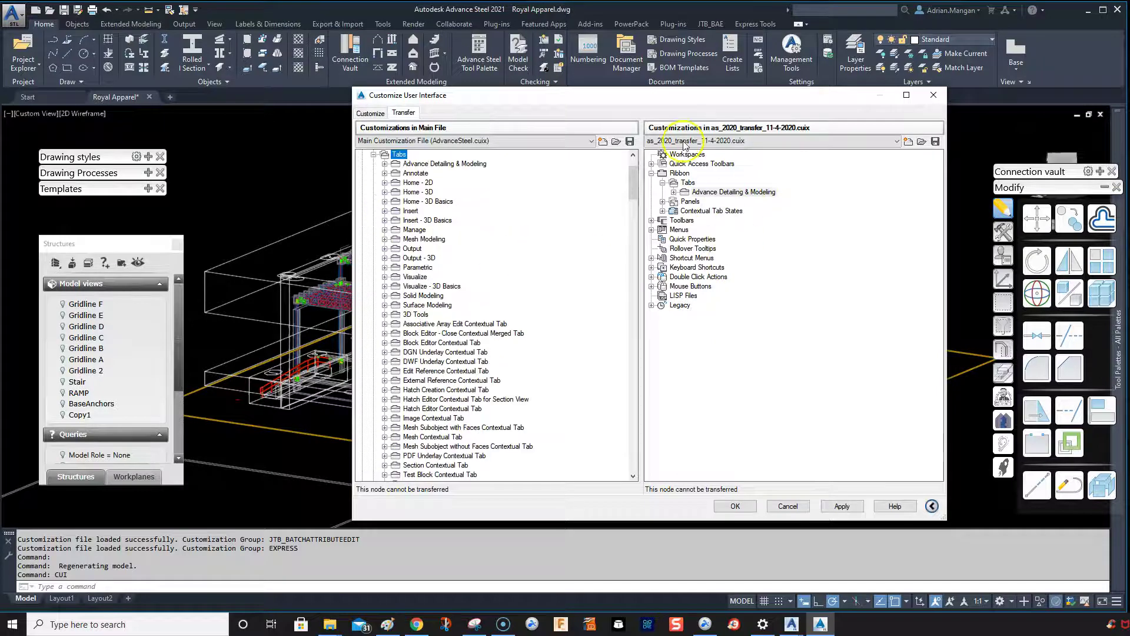
# Select Advance Steel Default (current), start Customize Workspace, and expand its Ribbon Tabs and the tree's Ribbon branch.
pyautogui.click(371, 114)
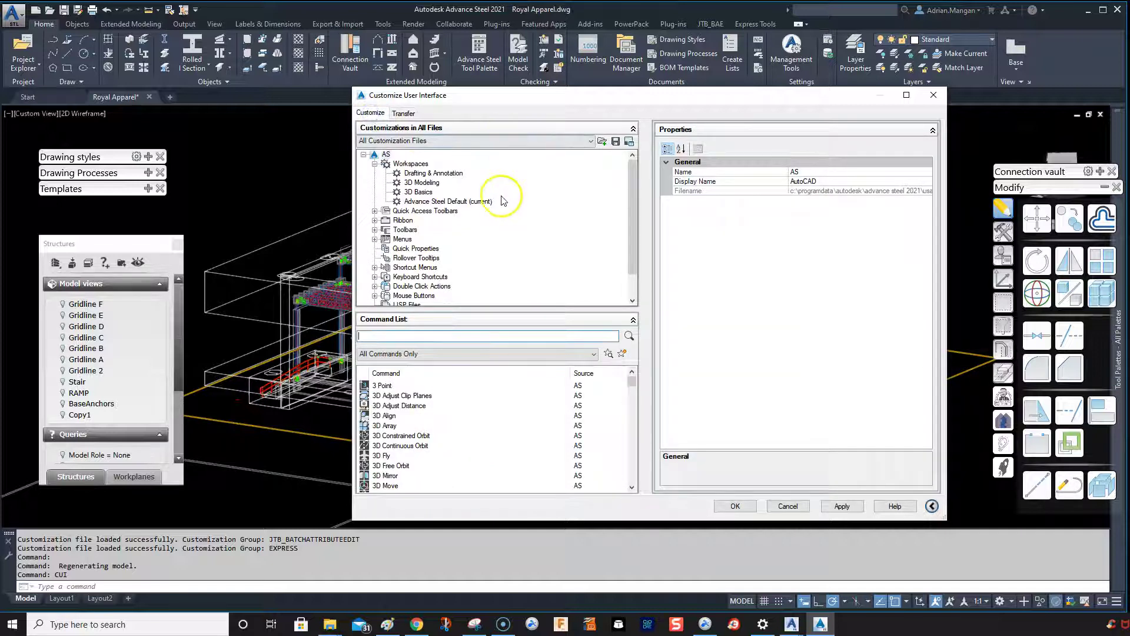
pyautogui.scroll(-1, 420, 219)
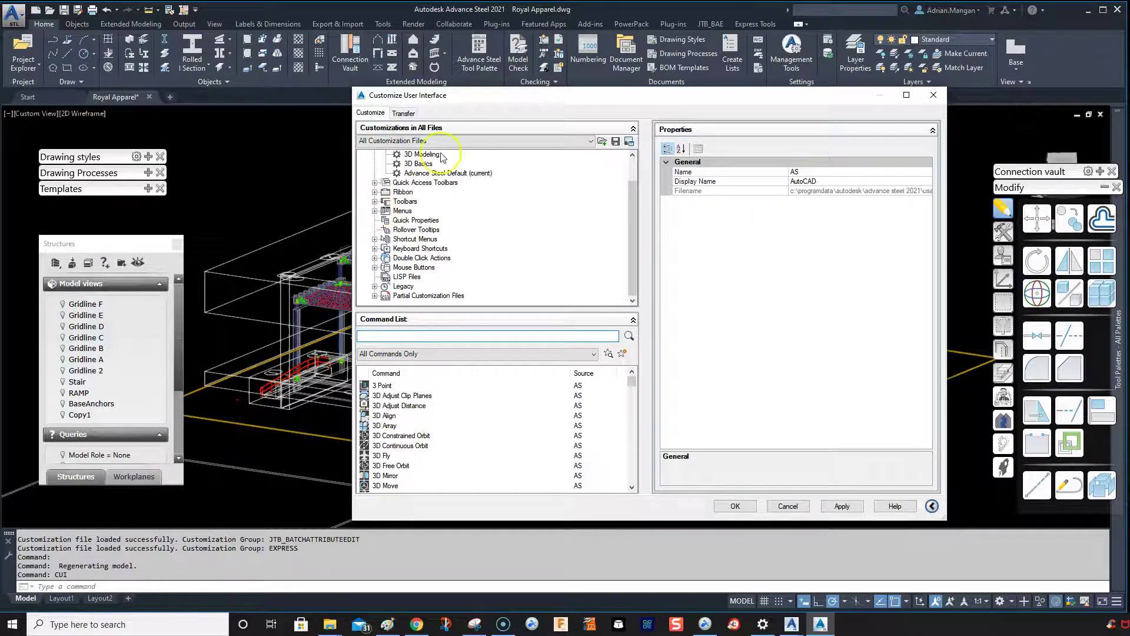
pyautogui.click(465, 173)
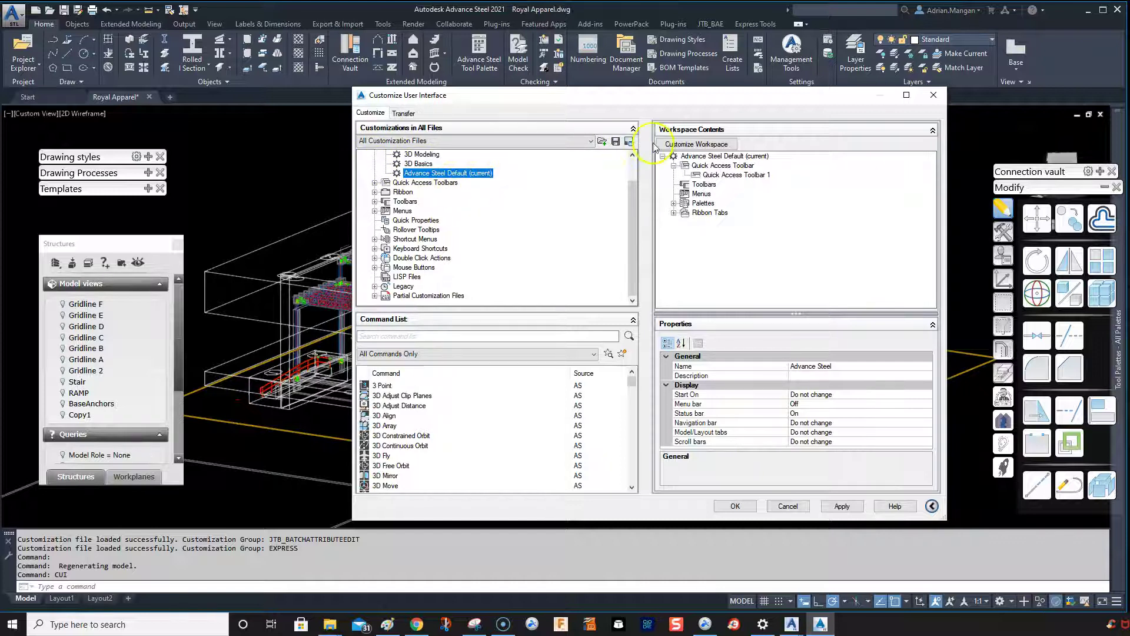
pyautogui.click(684, 143)
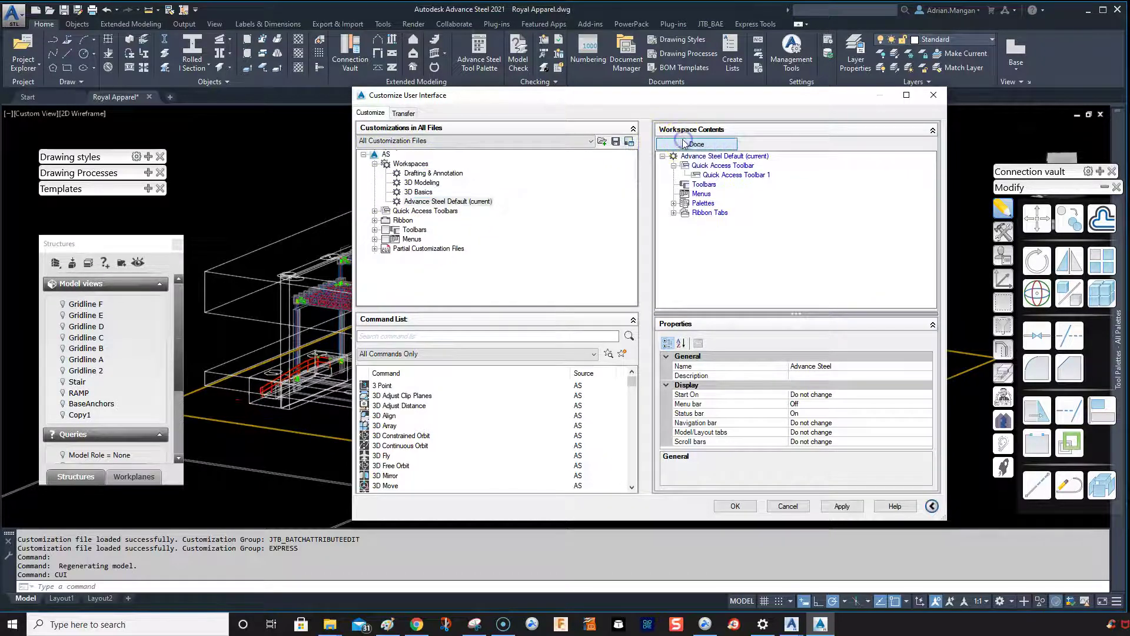
pyautogui.click(674, 213)
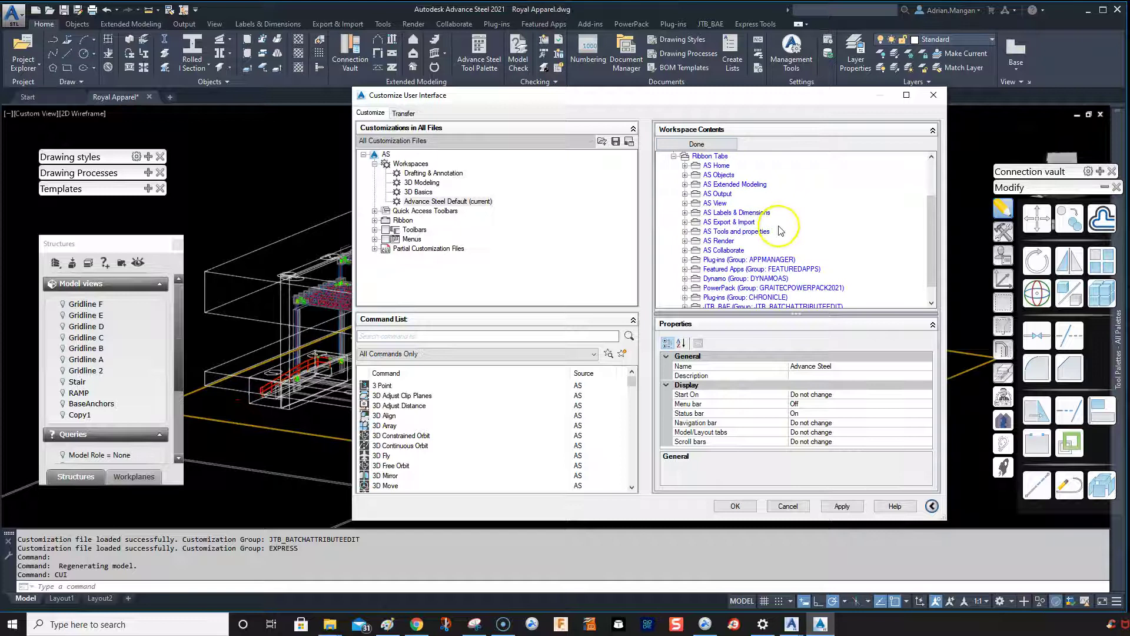
pyautogui.scroll(-1, 780, 227)
pyautogui.scroll(2, 739, 200)
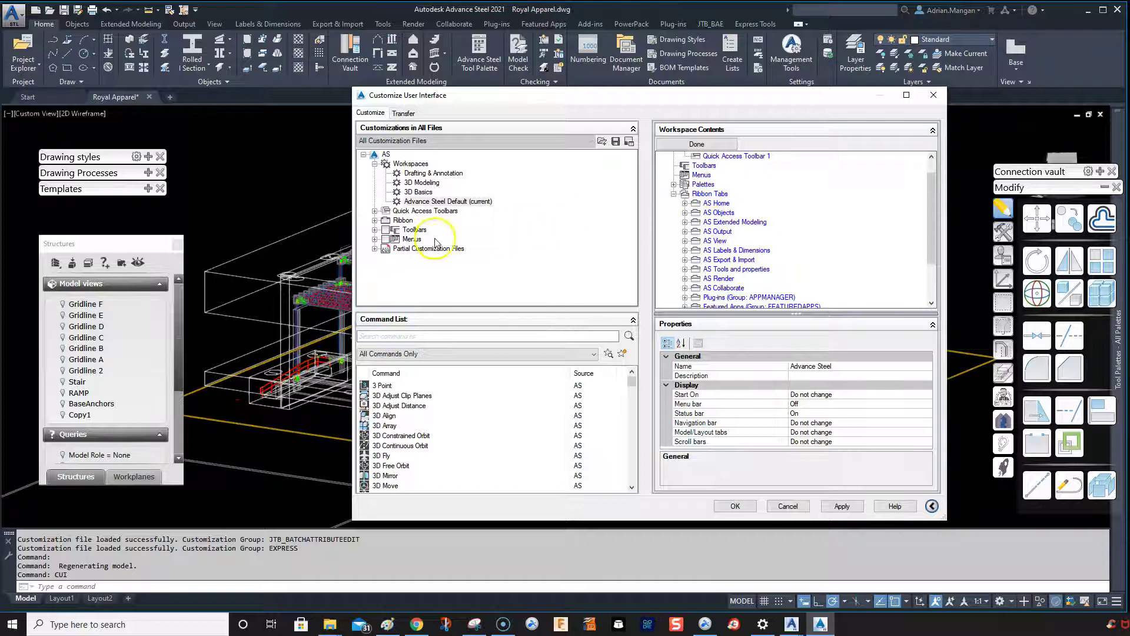
pyautogui.click(375, 221)
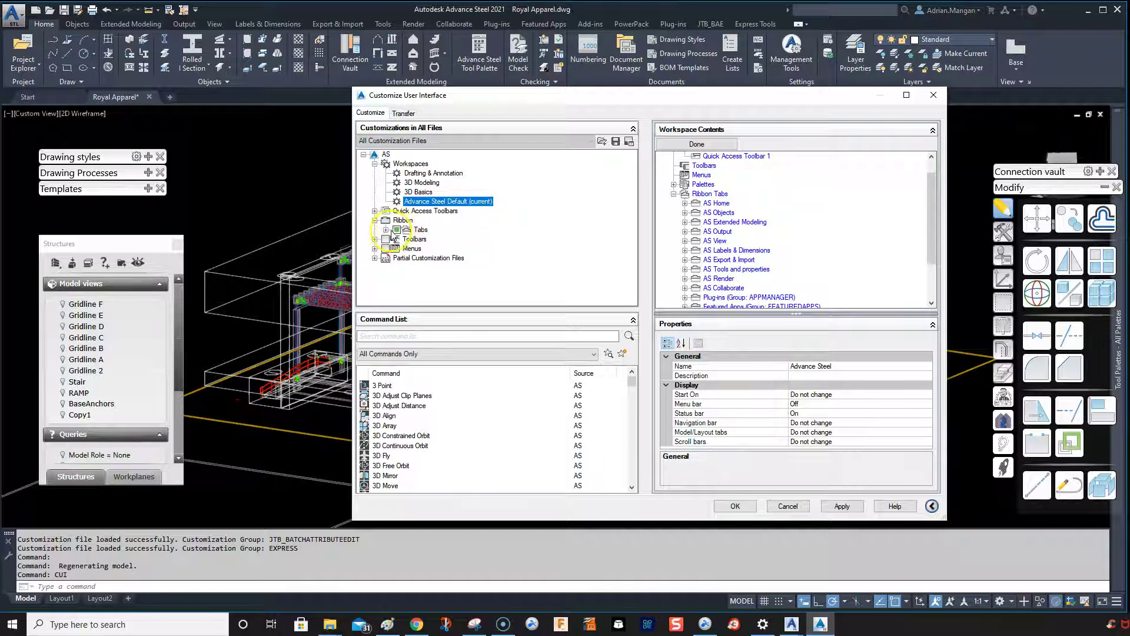
# Tick Advance Detailing & Modeling under Ribbon Tabs and move it just below AS Objects.
pyautogui.click(386, 229)
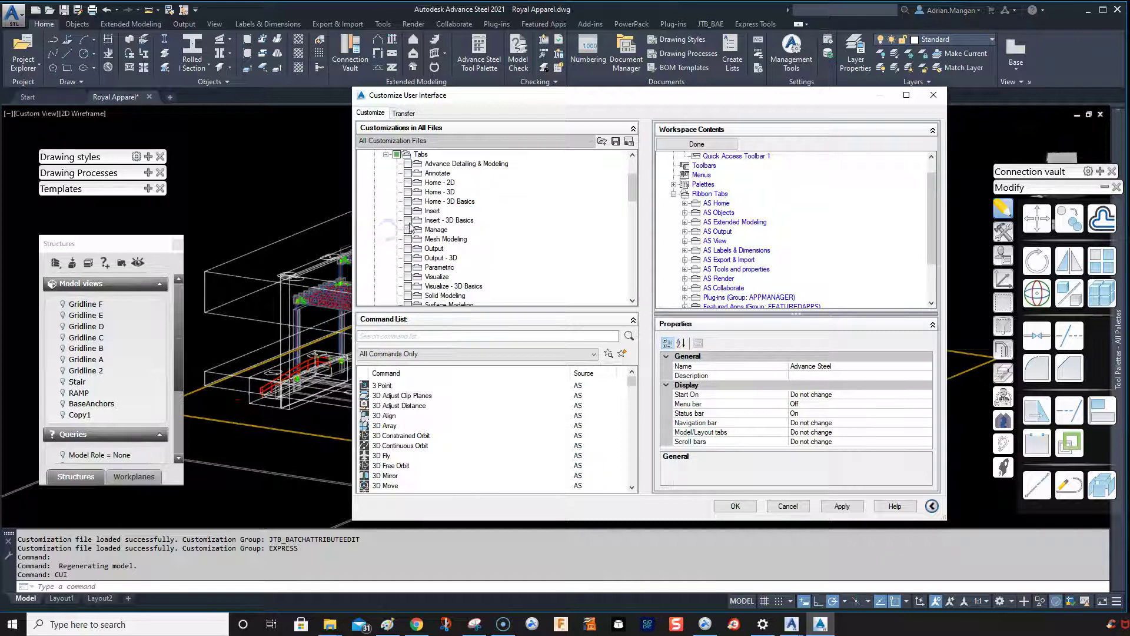
pyautogui.click(408, 165)
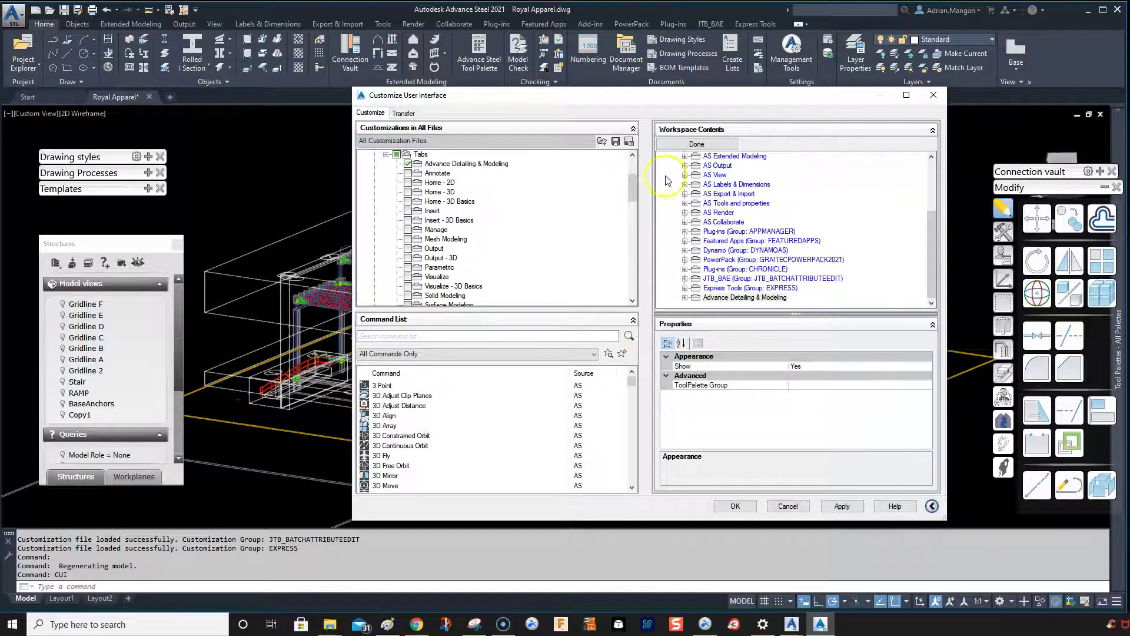
pyautogui.scroll(3, 706, 230)
pyautogui.scroll(-3, 725, 253)
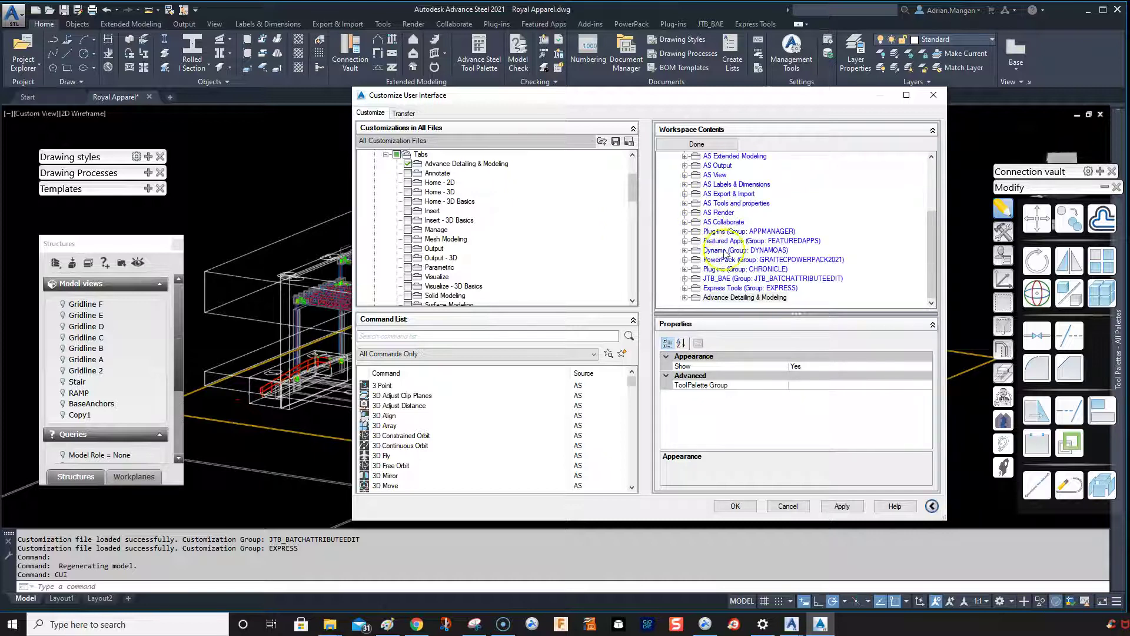
pyautogui.click(742, 298)
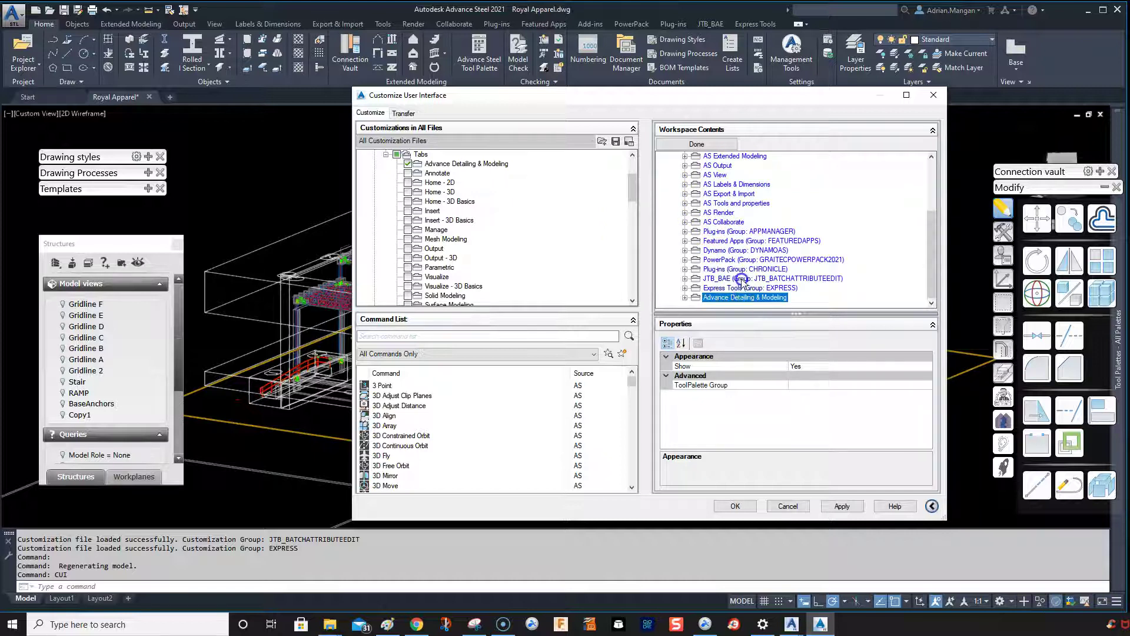
pyautogui.moveTo(741, 280); pyautogui.dragTo(754, 168)
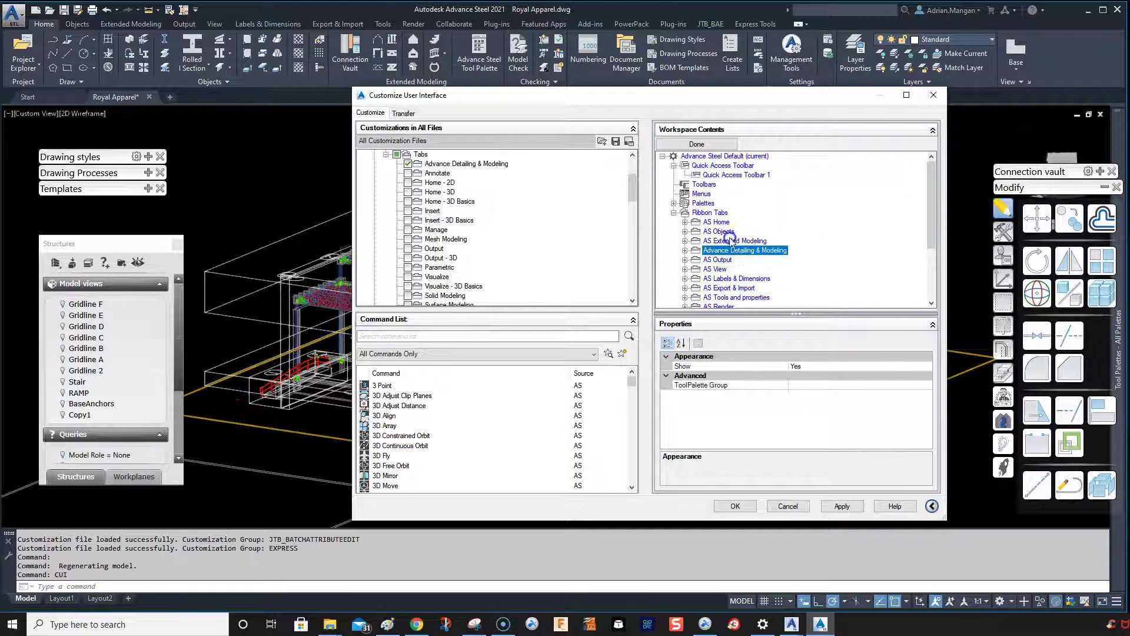
pyautogui.moveTo(744, 215); pyautogui.dragTo(727, 239)
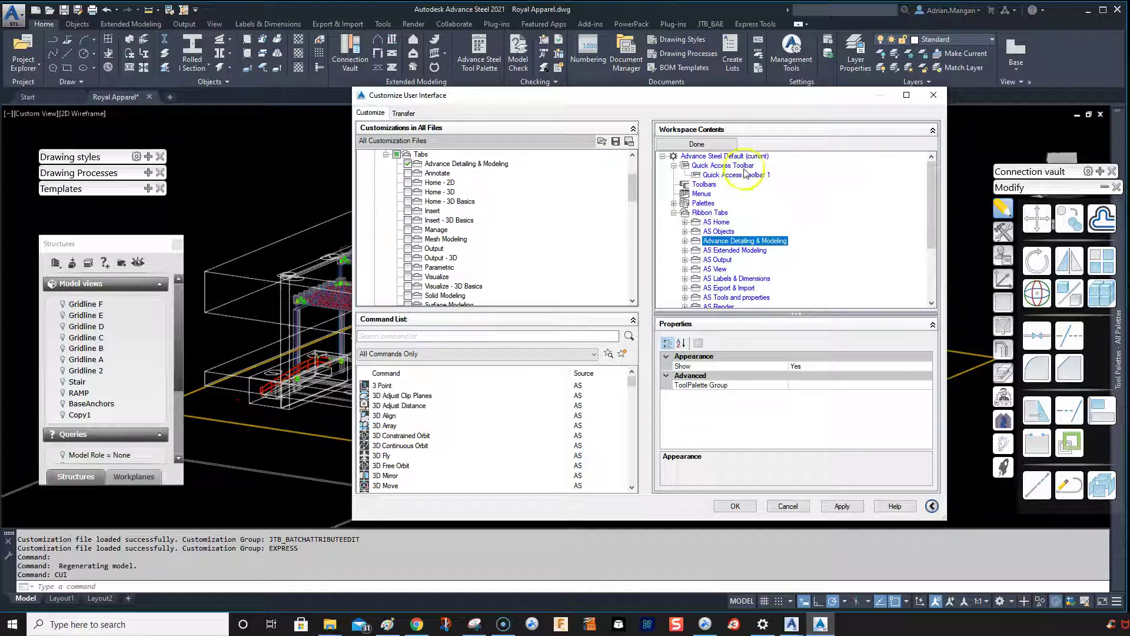
# Finish the workspace edit, apply the customization, and close the Customize User Interface dialog.
pyautogui.click(717, 145)
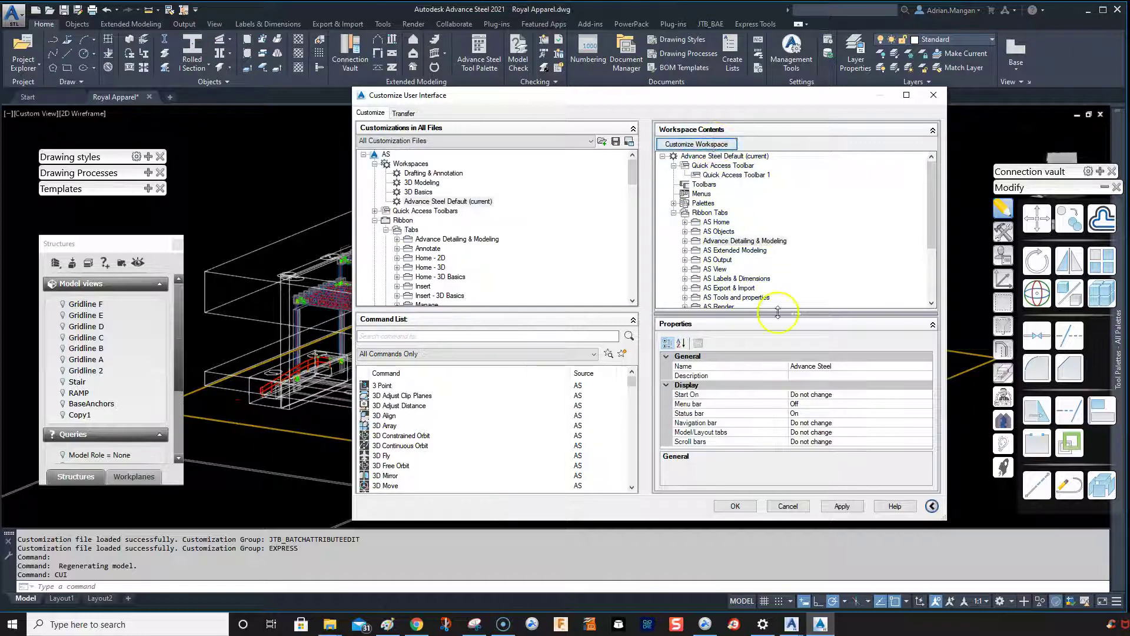
pyautogui.click(841, 506)
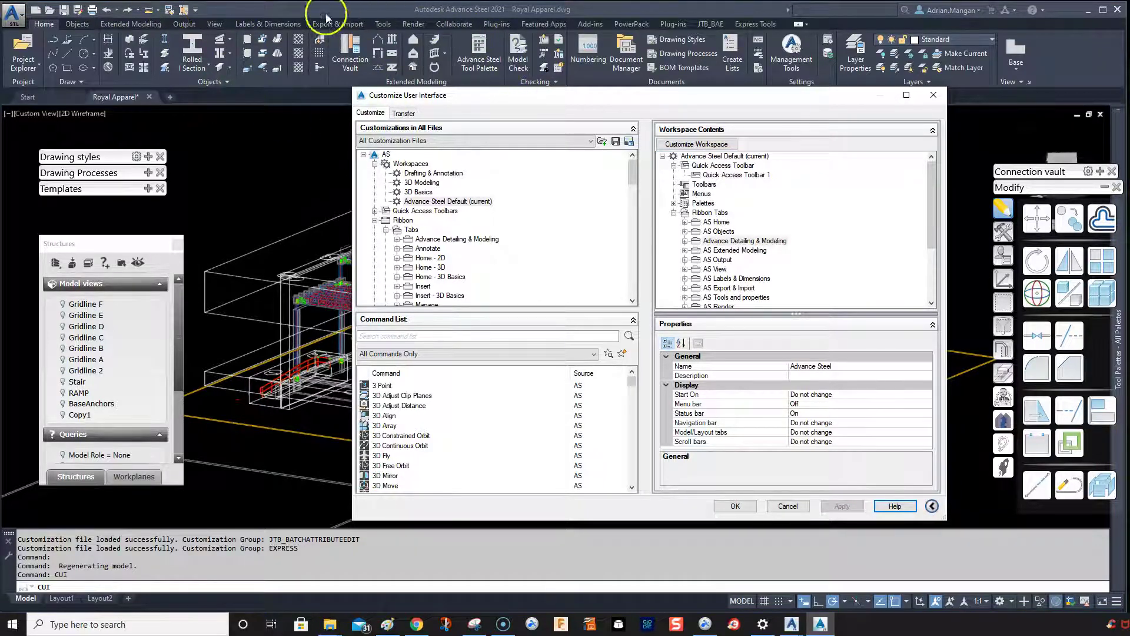
pyautogui.click(783, 503)
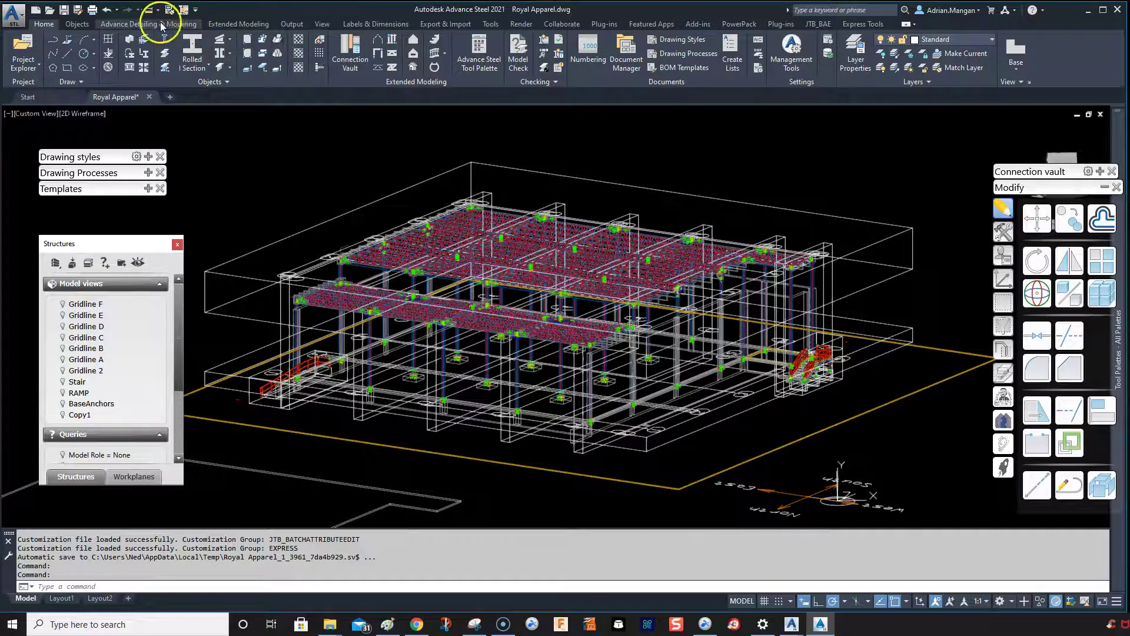
# Show the Advance Detailing & Modeling tab's tools and reorient the Royal Apparel steel model.
pyautogui.click(156, 25)
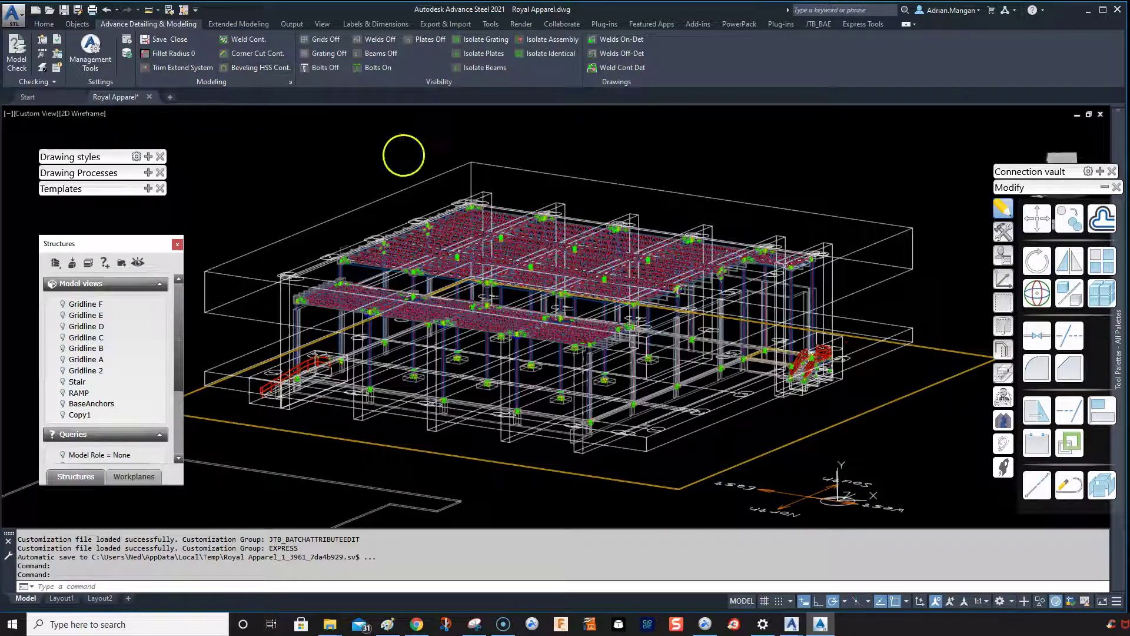
pyautogui.keyDown('shift'); pyautogui.moveTo(403, 155); pyautogui.dragTo(469, 134, button='middle'); pyautogui.keyUp('shift')
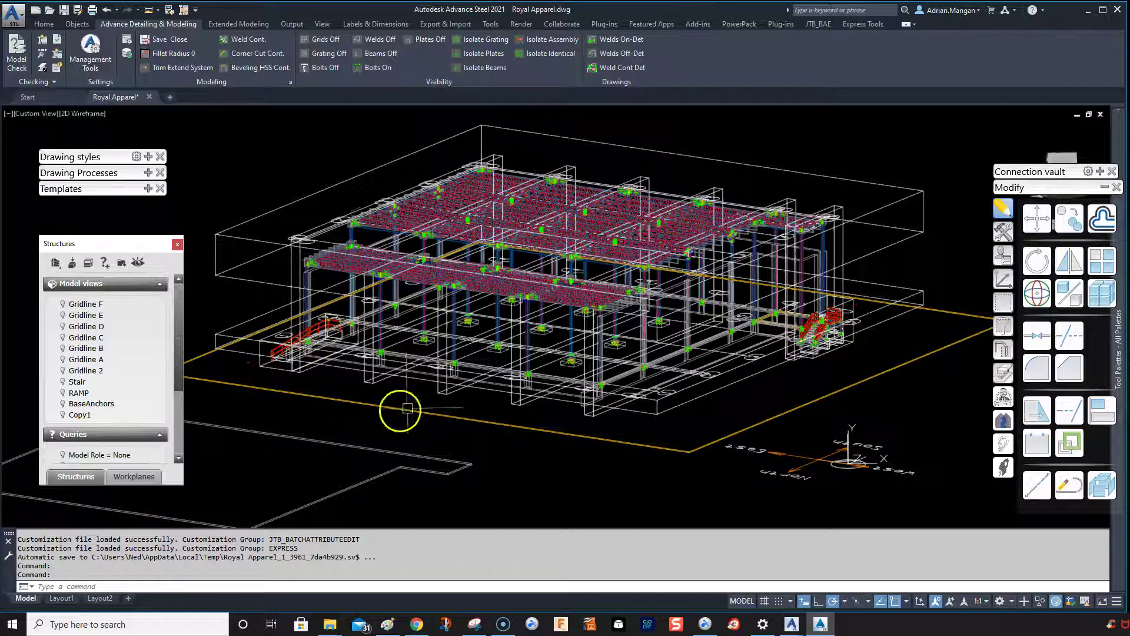
pyautogui.moveTo(424, 401); pyautogui.dragTo(461, 415, button='middle')
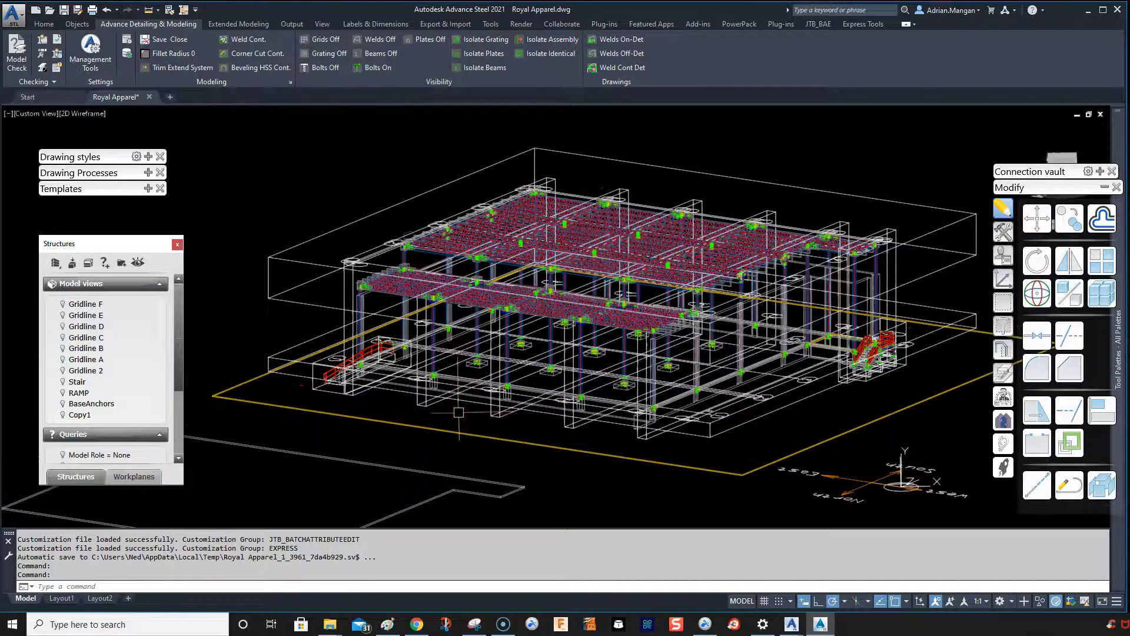
pyautogui.keyDown('shift'); pyautogui.moveTo(404, 383); pyautogui.dragTo(412, 380, button='middle'); pyautogui.keyUp('shift')
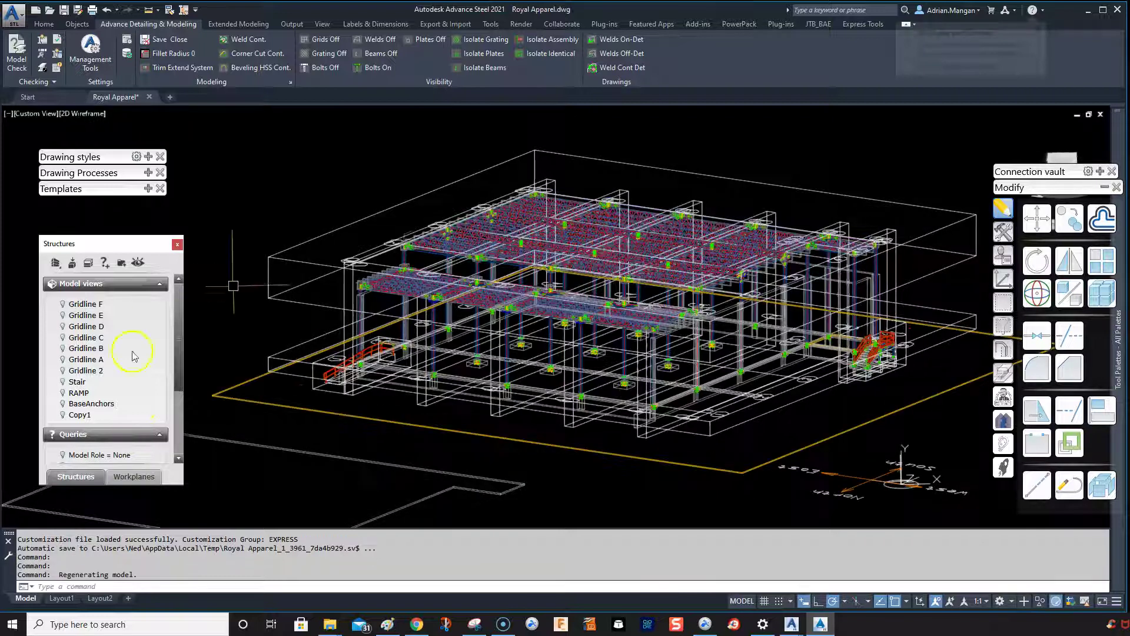